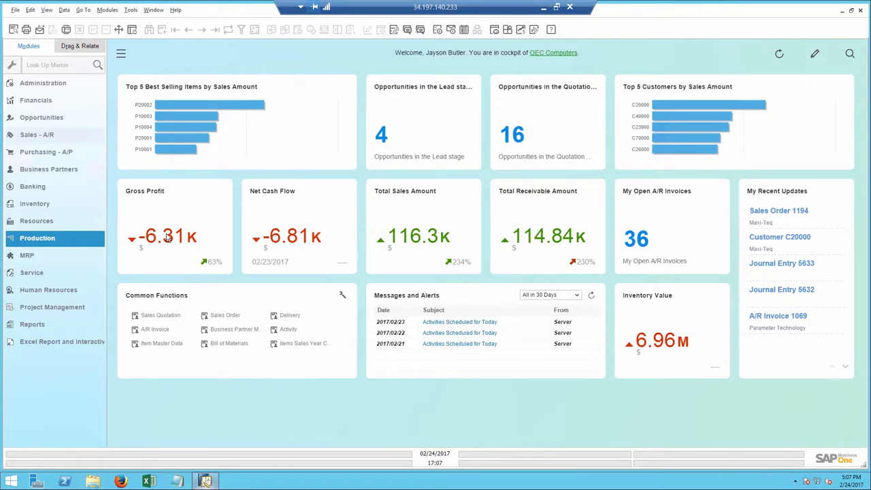
From the Quotation-stage opportunities, open the one dated 01/01/2017 and follow its Quotation stage to the linked sales quotation
mouse_move(167, 235)
mouse_move(138, 235)
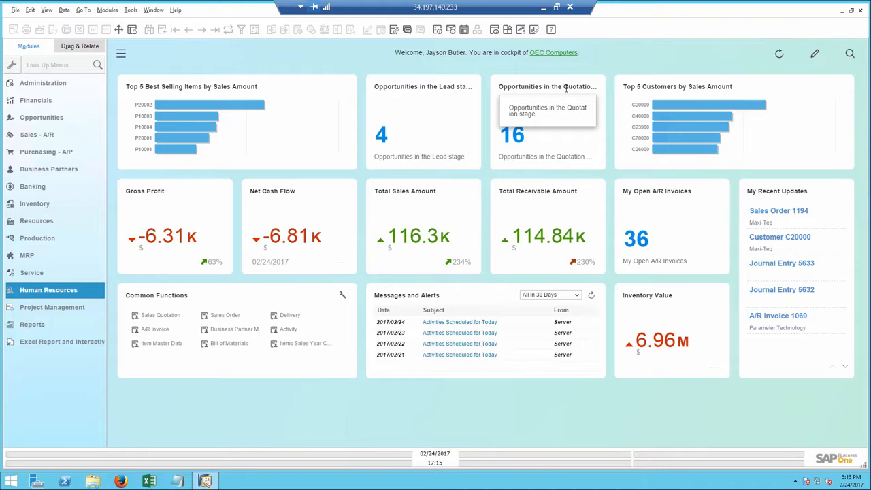
left_click(517, 139)
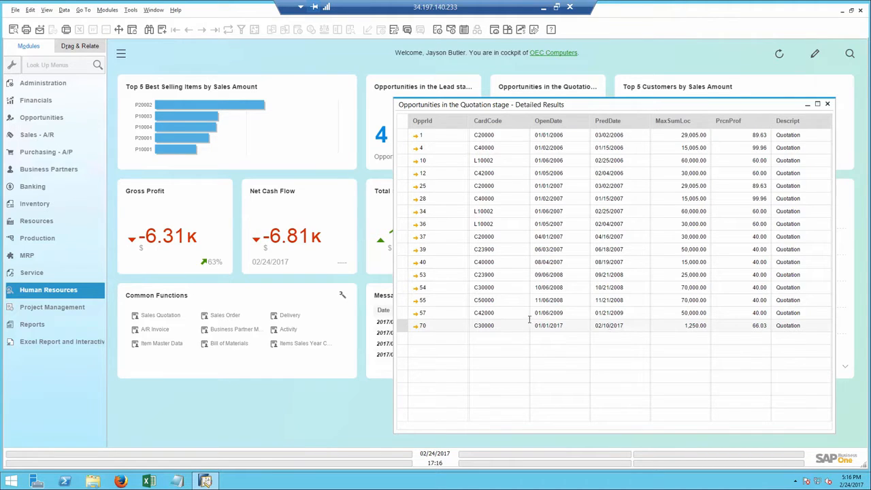
left_click(416, 328)
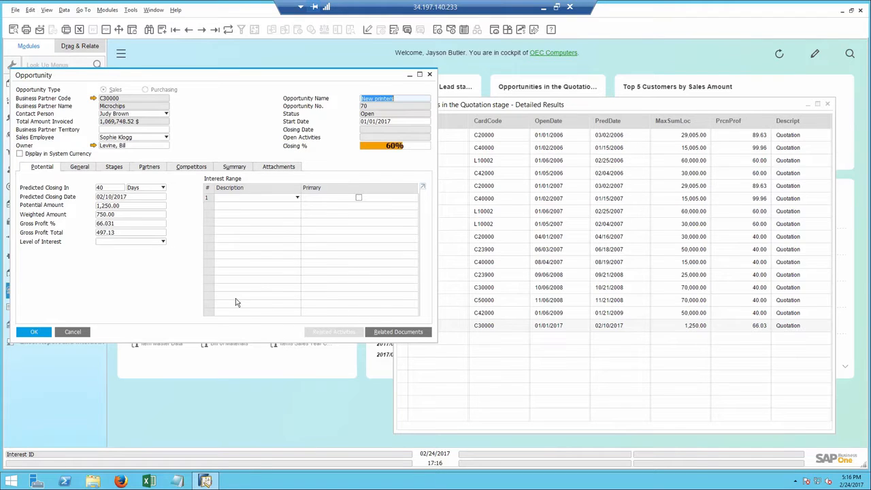
left_click(116, 169)
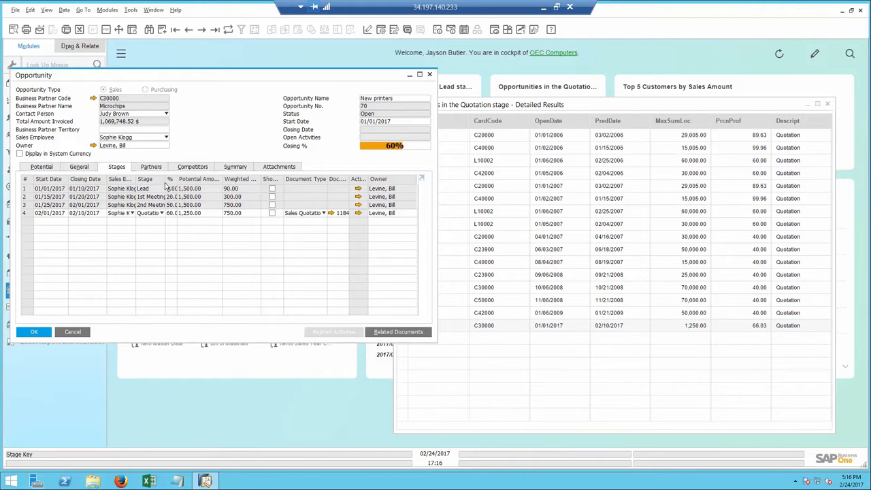
left_click(331, 213)
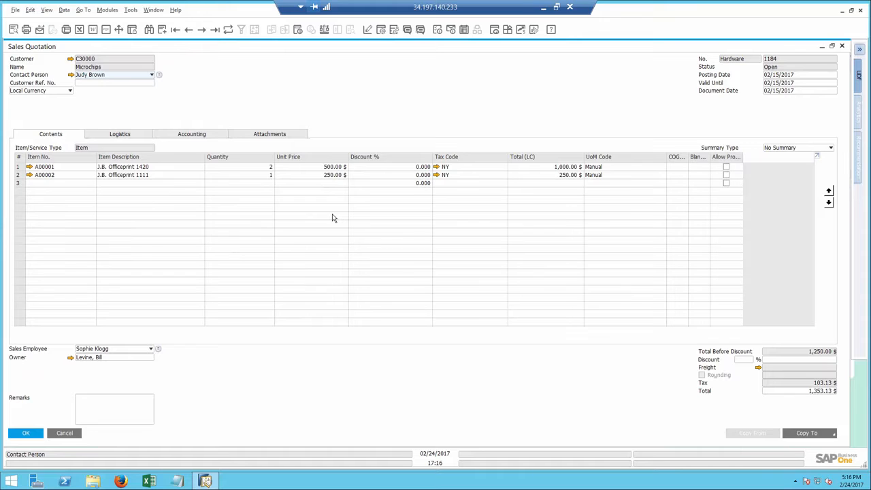
Find the quotation's sales employee in the user list and start a conversation with them
left_click(408, 30)
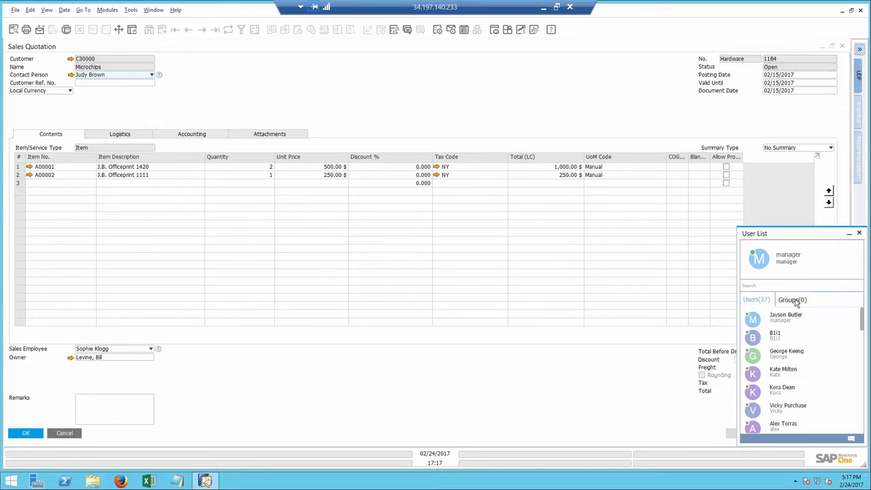
left_click(762, 286)
type("s")
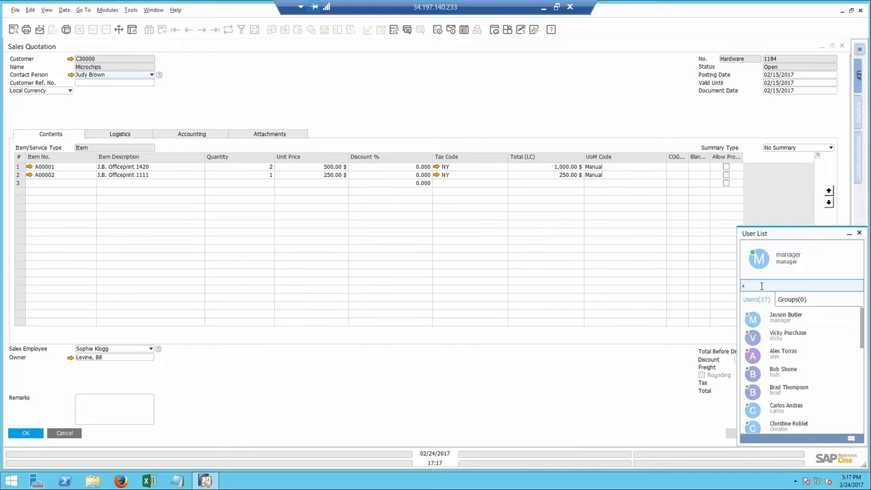
type("op")
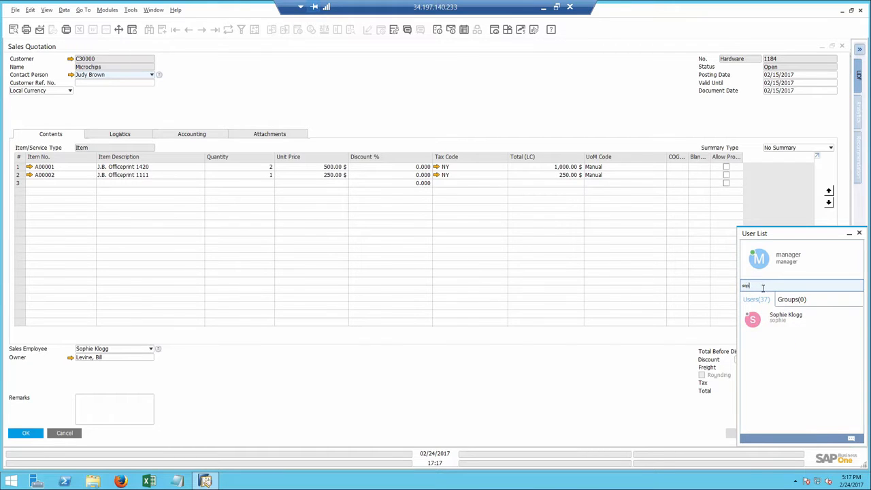
double_click(789, 323)
left_click(449, 303)
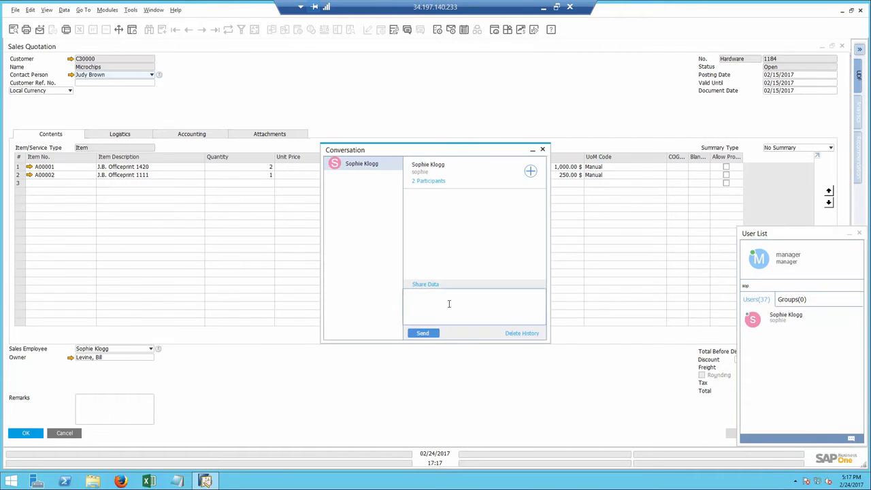
Draft the message "Please follow up on" in the conversation and share the sales quotation as a link in it
type("Please follow up on")
left_click(353, 95)
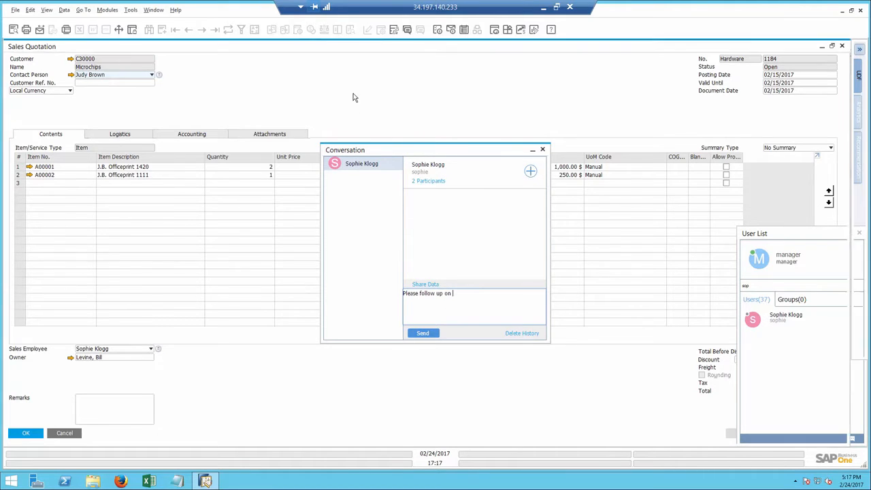
left_click(418, 30)
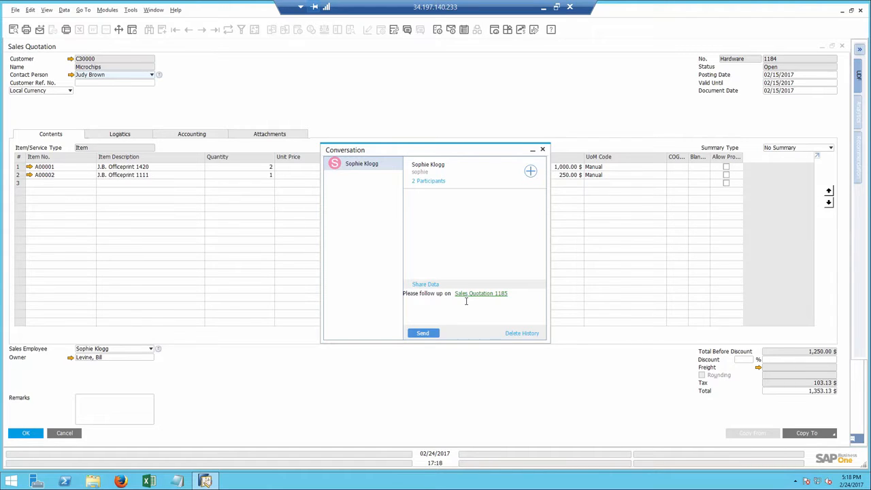
Close the conversation, sales quotation, opportunity, detailed results and user list to return to the cockpit
left_click(543, 149)
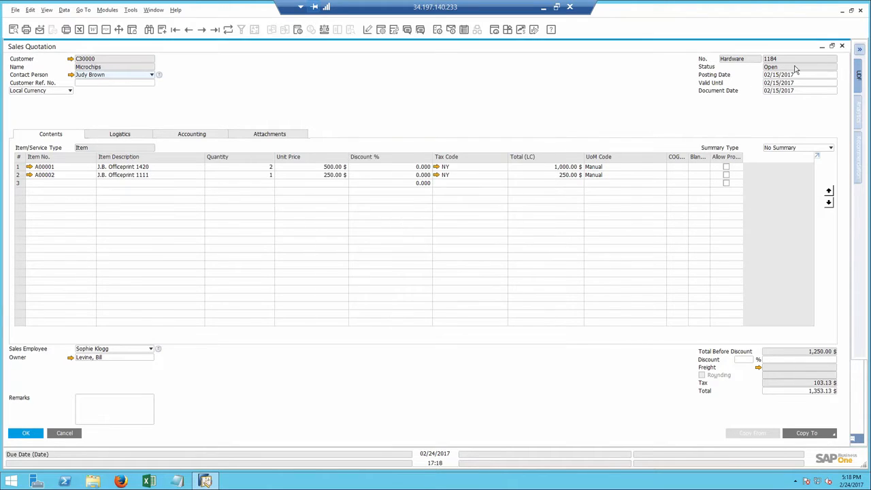
left_click(842, 45)
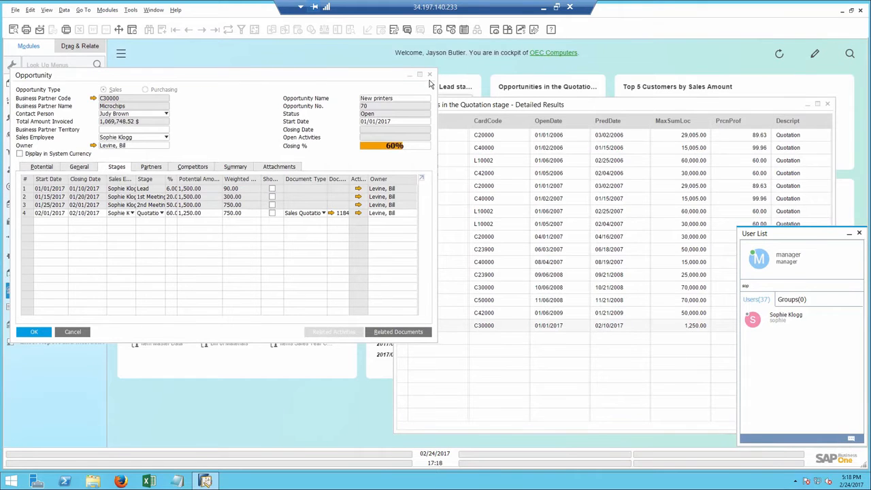
left_click(429, 74)
left_click(827, 103)
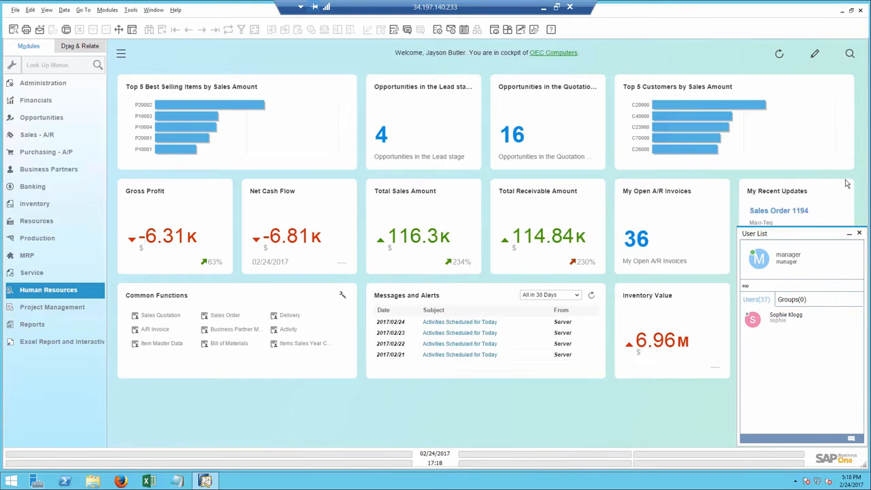
left_click(859, 233)
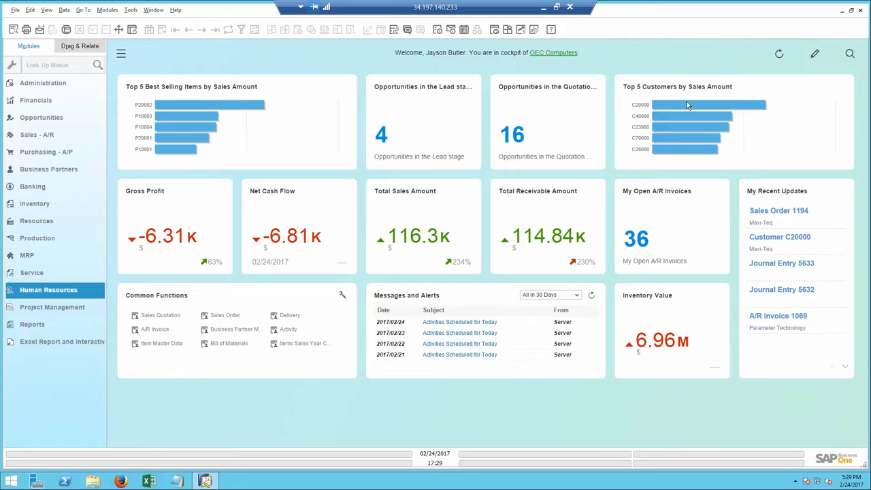
Open the Customer 360 view for the highest-ranked customer in the Top 5 Customers by Sales Amount chart
mouse_move(687, 104)
left_click(686, 104)
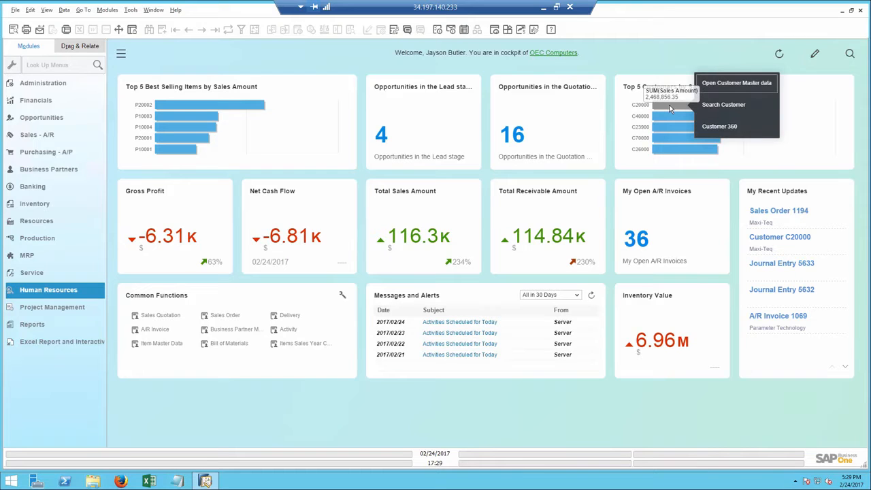
left_click(718, 128)
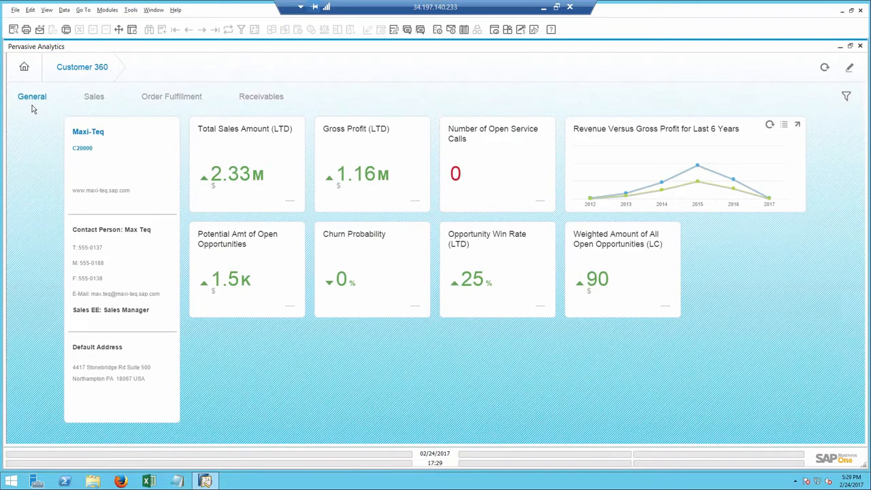
Review the customer's General, Sales, Order Fulfillment and Receivables figures, including the overdue receivables details
mouse_move(220, 173)
left_click(94, 98)
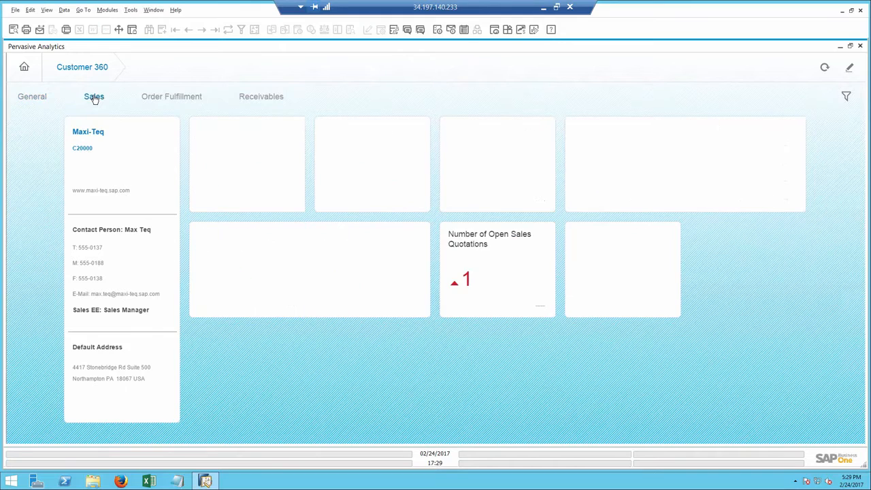
left_click(169, 99)
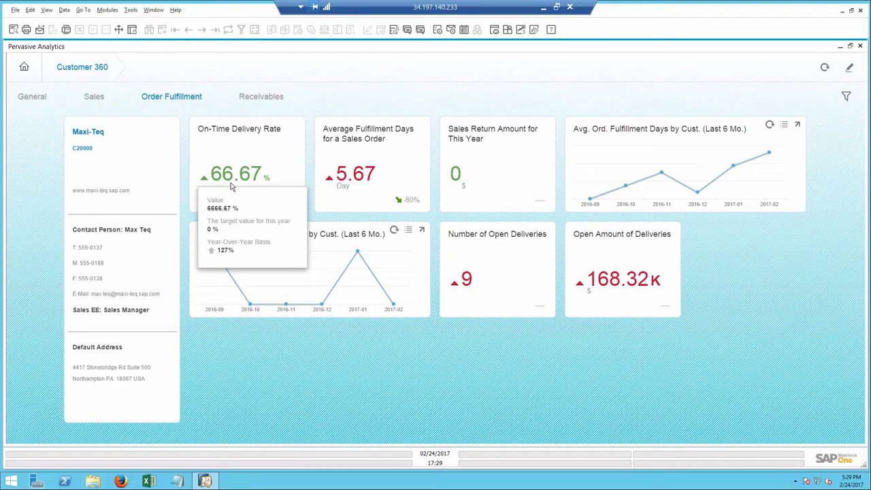
left_click(255, 96)
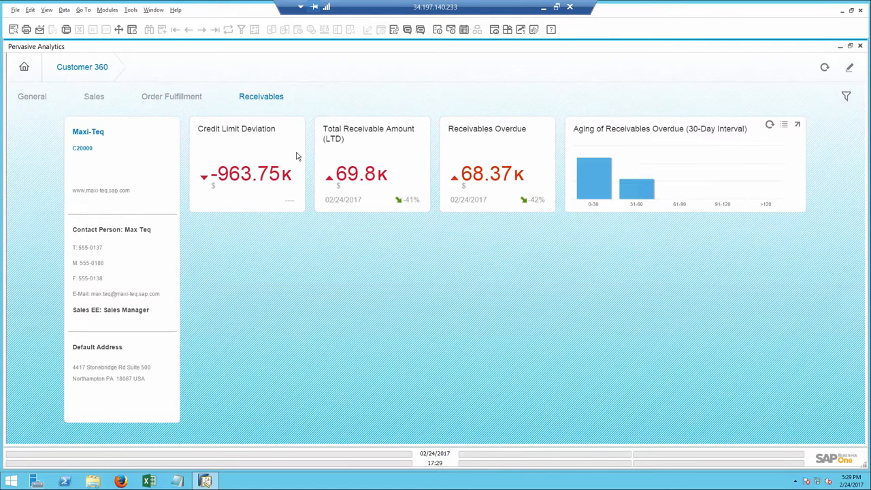
mouse_move(489, 185)
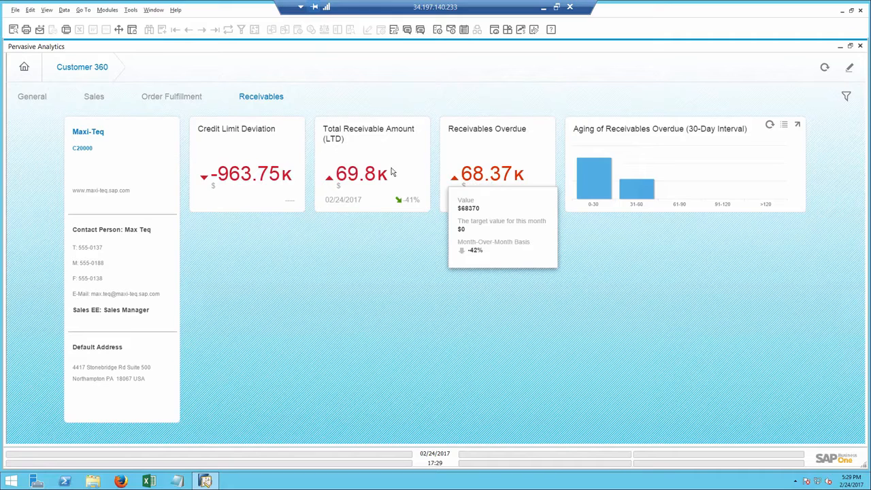
Open the Maxi-Teq business partner master data and create a new activity for this customer
left_click(86, 145)
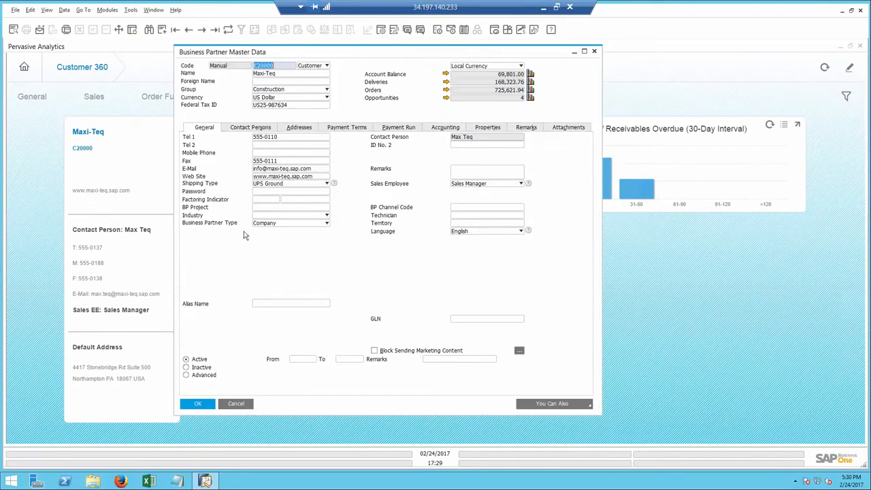
left_click(575, 406)
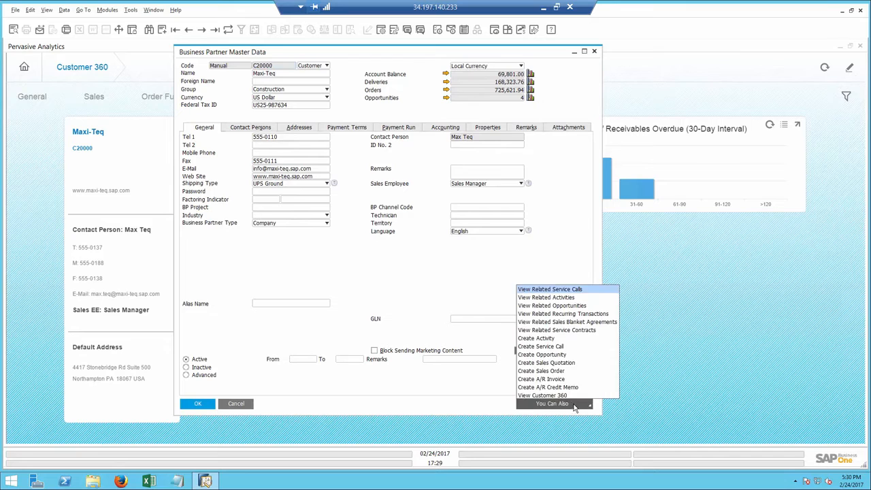
left_click(537, 339)
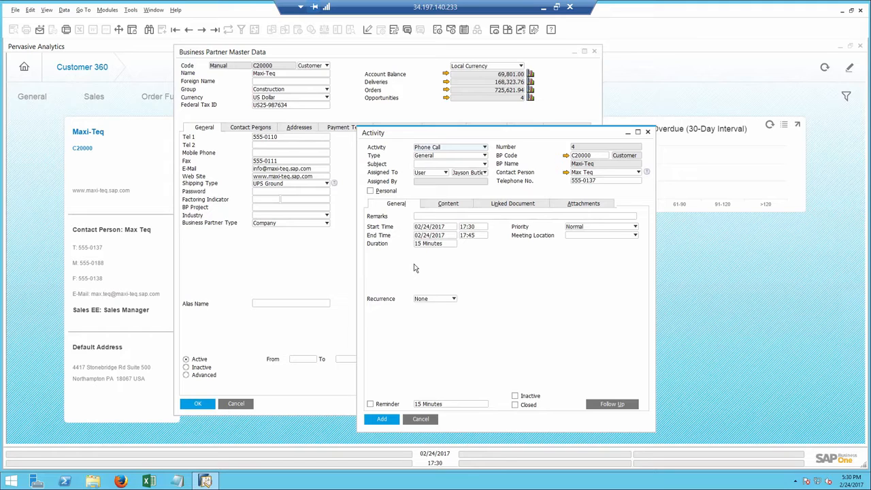
Set the activity to Phone Call, its type to Sales and its subject to Printers
left_click(435, 148)
left_click(435, 151)
left_click(436, 156)
left_click(439, 172)
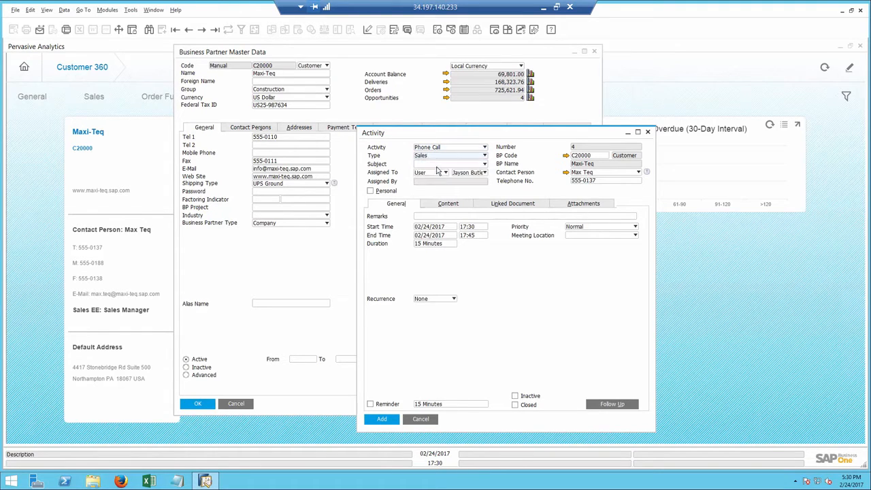
left_click(438, 164)
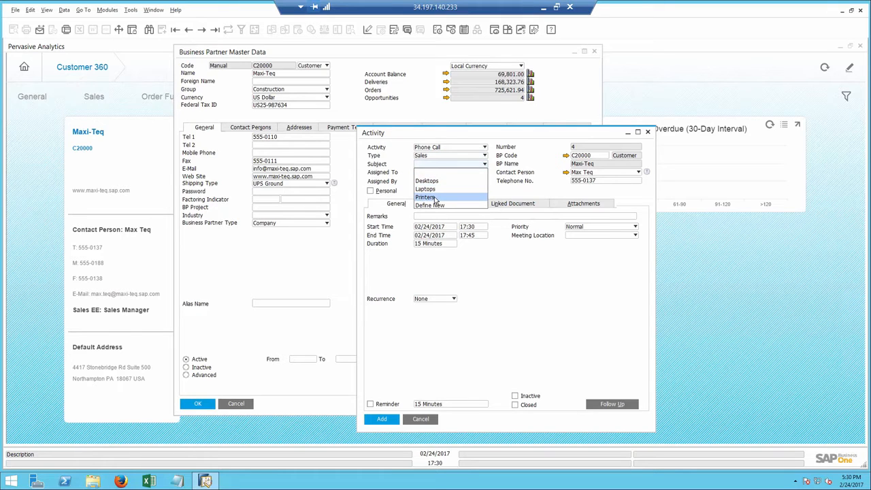
left_click(435, 197)
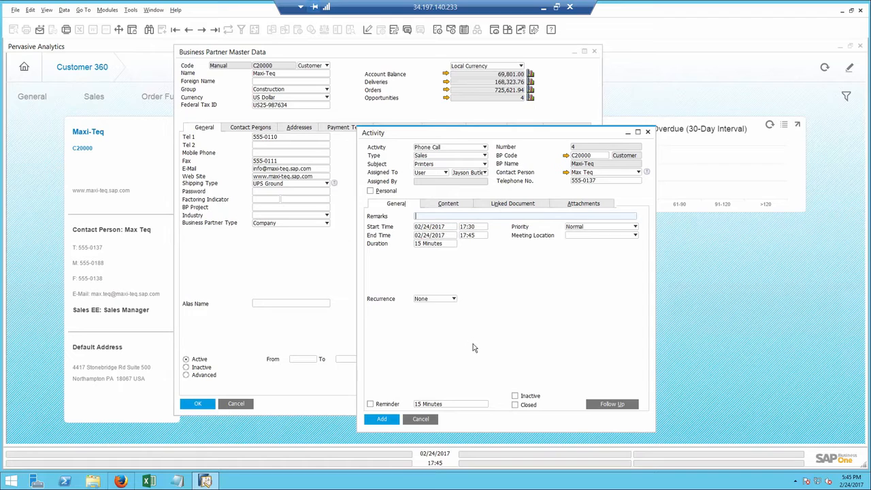
Set the activity's linked document type to Sales Orders and start a new sales order as the linked document
left_click(511, 206)
left_click(489, 231)
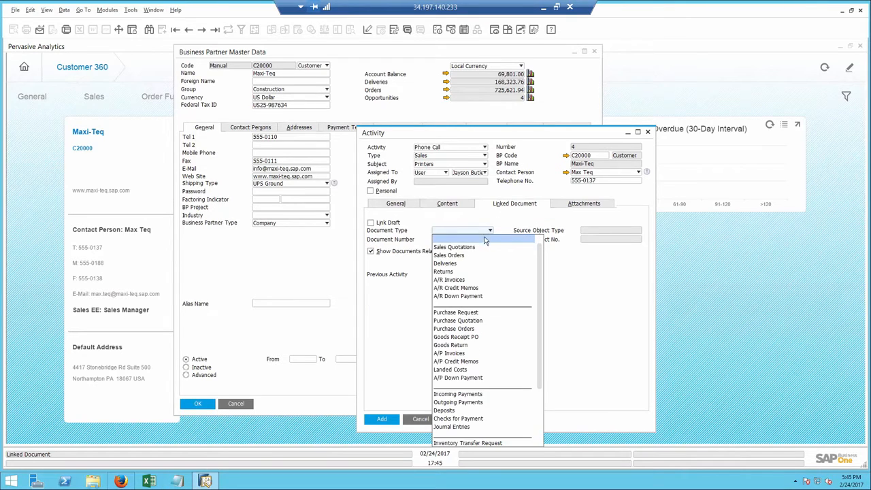
left_click(469, 256)
left_click(465, 239)
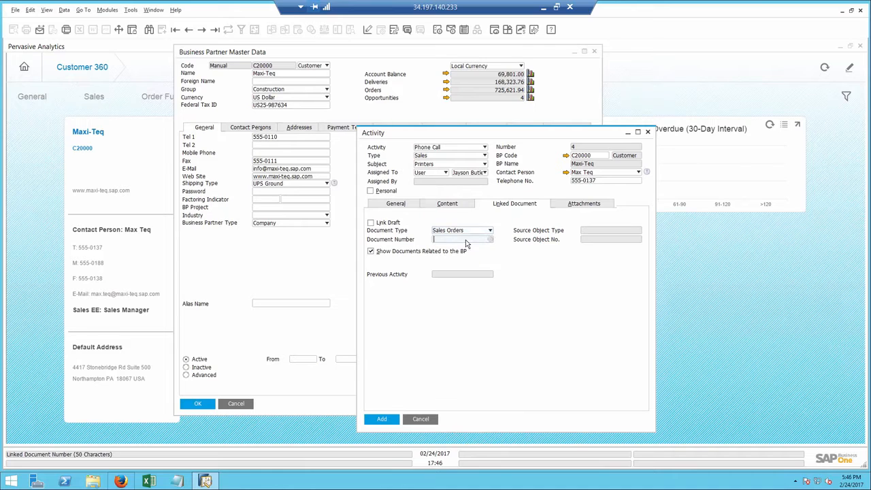
key("Tab")
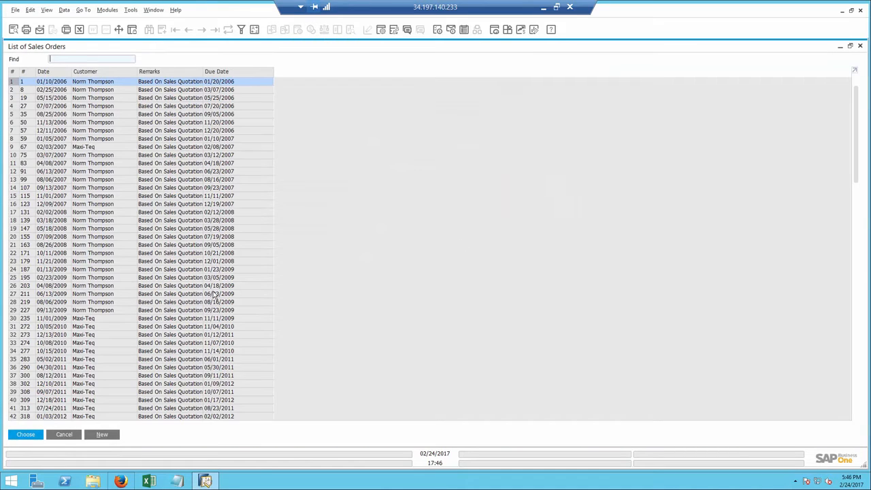
left_click(101, 436)
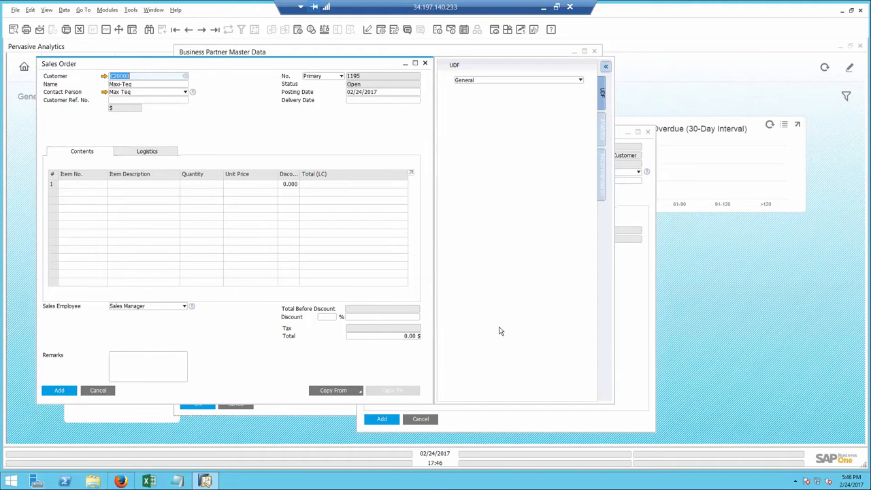
Add the recommended items A00002, I00008 and C00003 to the sales order
left_click(600, 186)
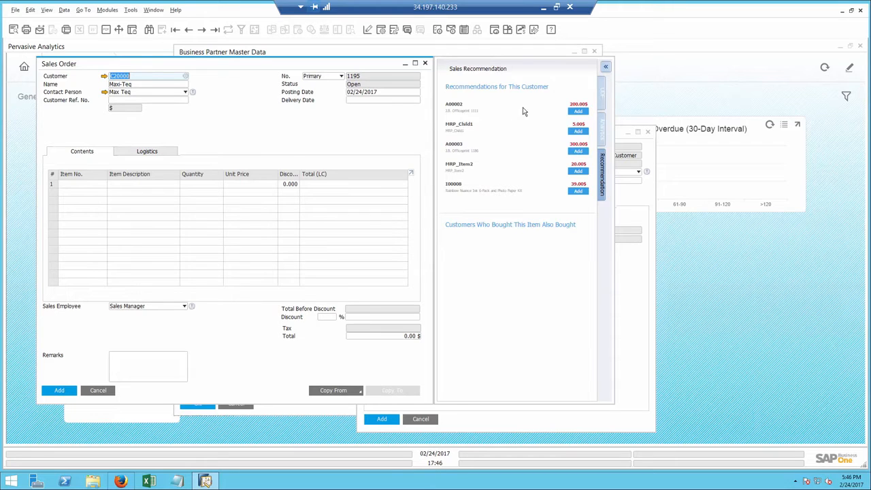
left_click(578, 111)
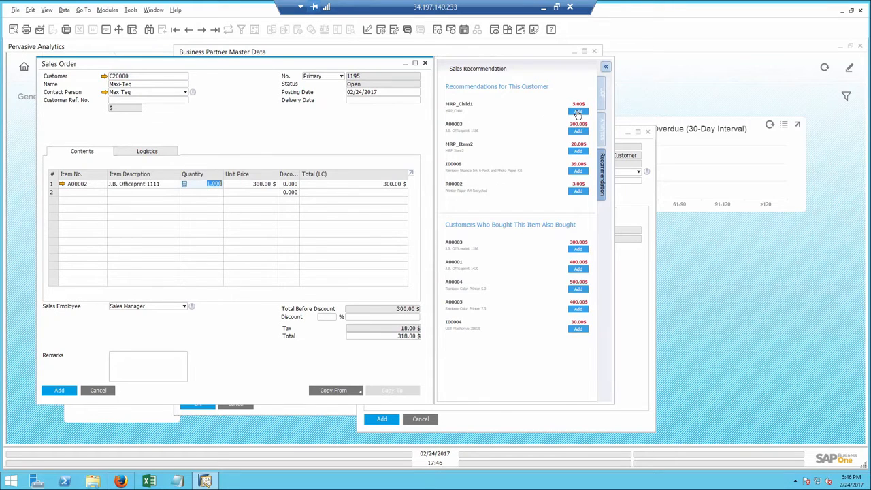
left_click(578, 171)
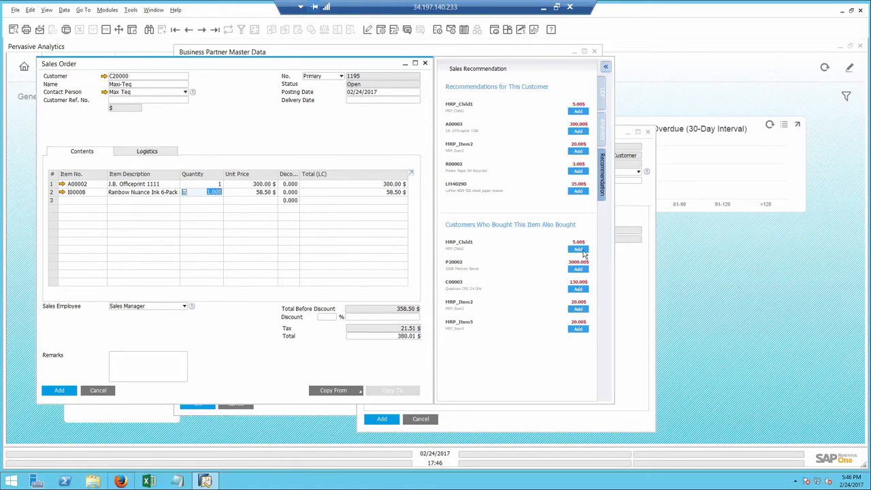
left_click(578, 289)
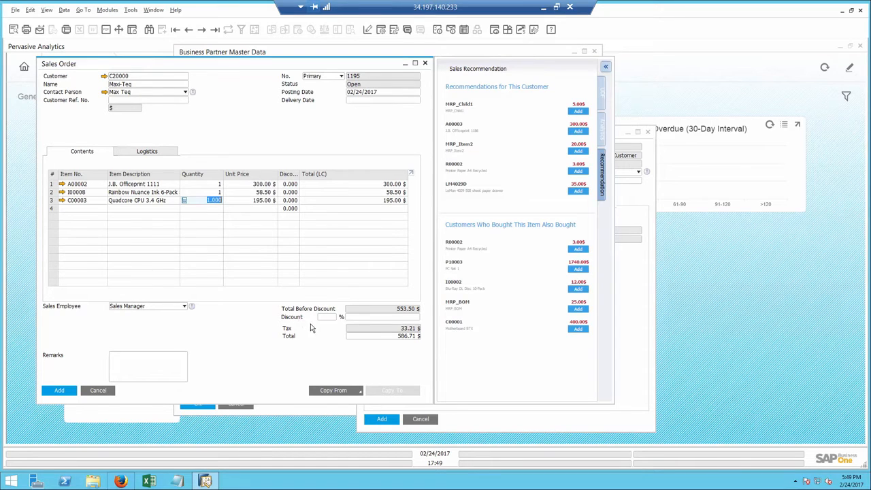
Set the sales order's delivery date to 02/25/2017
left_click(369, 99)
type("25")
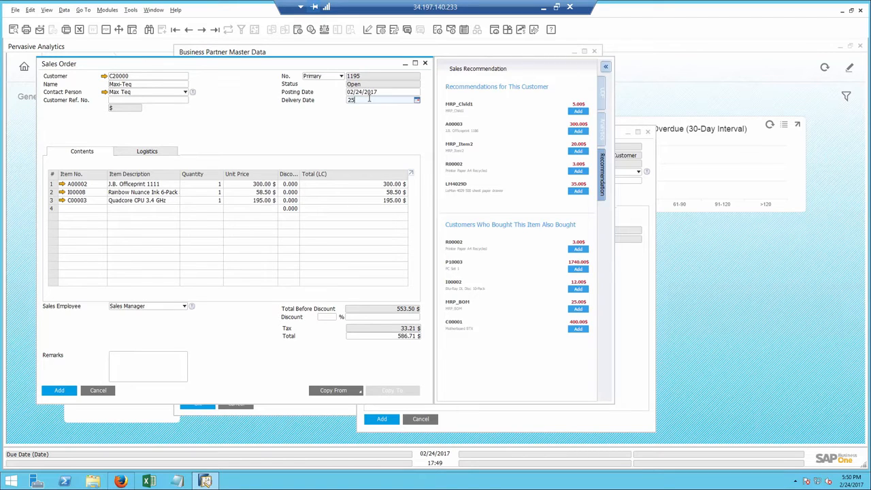
key("Tab")
Add Printer Ink (I000099) as the fourth line of the sales order with a quantity of 3
left_click(170, 211)
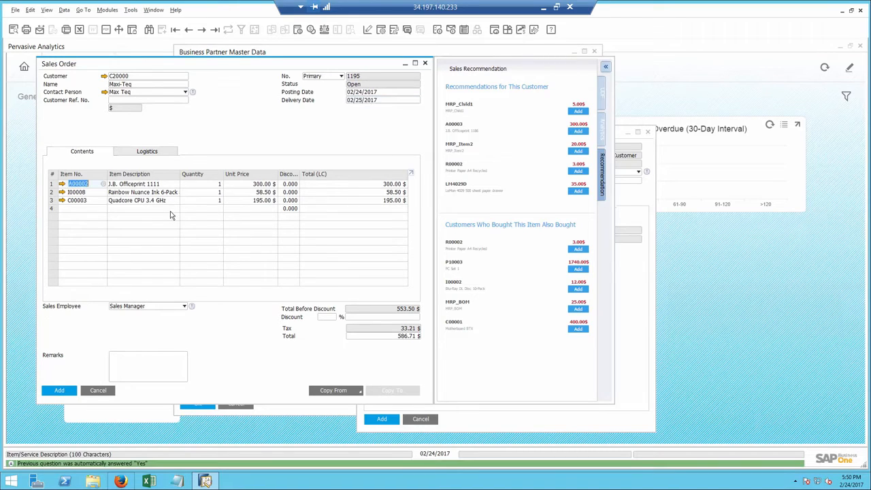
type("ink")
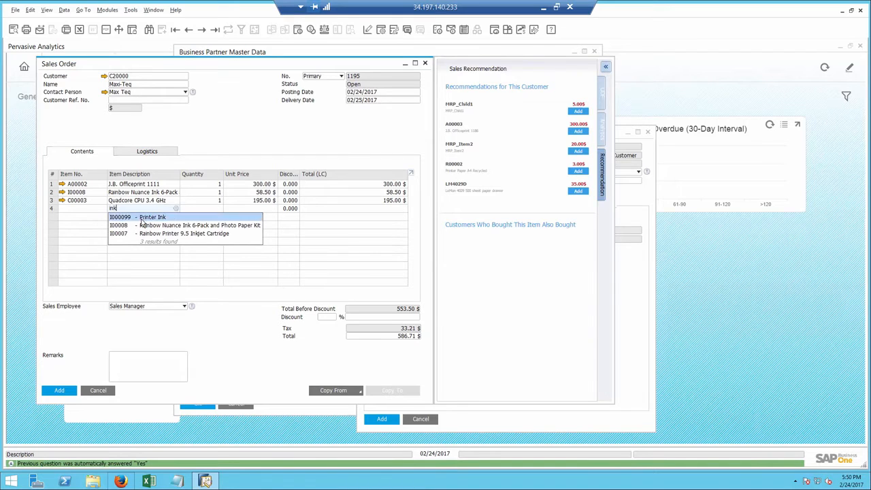
left_click(153, 216)
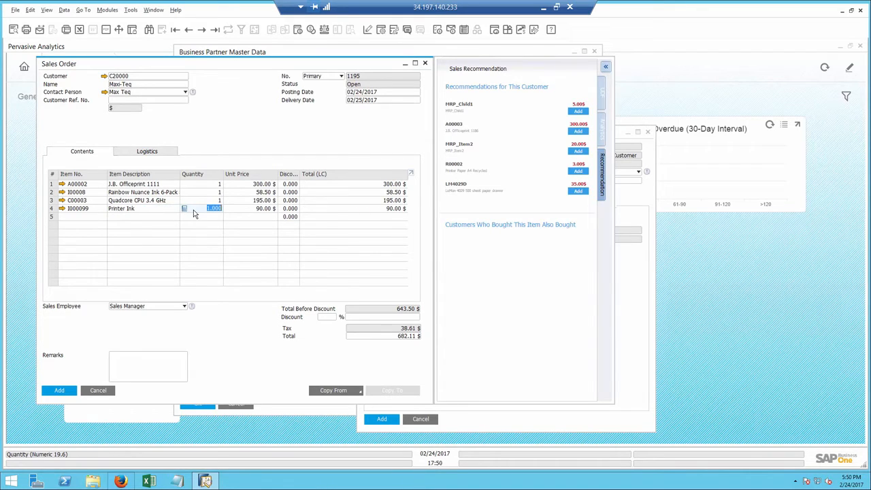
type("3")
key("Tab")
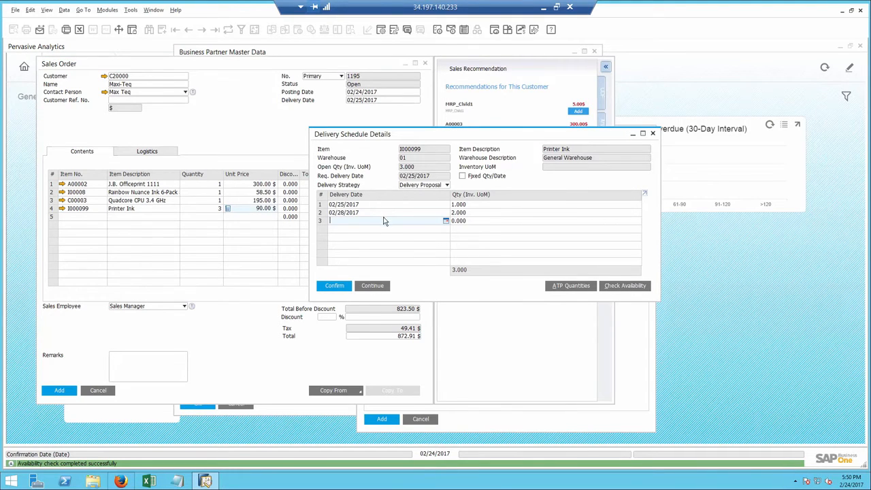
Confirm the proposed Printer Ink delivery schedule for 02/25/2017 and 02/28/2017, and add the sales order
left_click(335, 286)
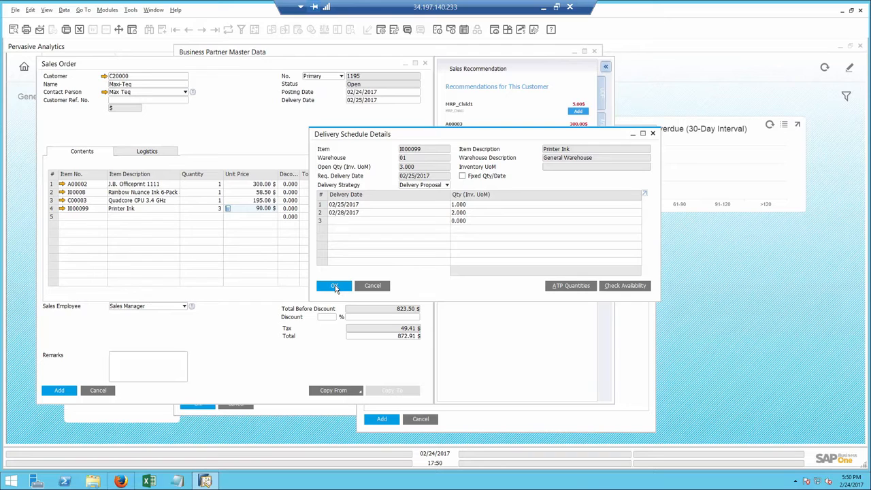
left_click(334, 286)
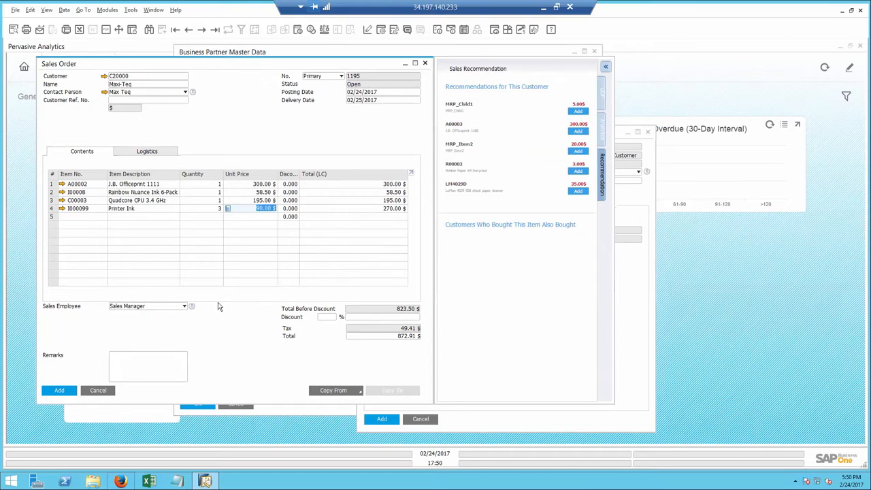
left_click(54, 392)
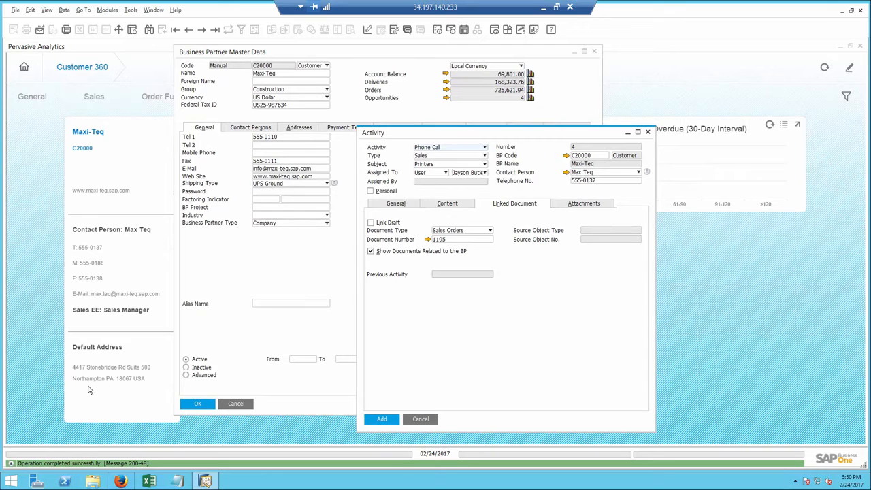
Cancel the activity and close the business partner master data and Customer 360 windows to return to the cockpit
left_click(422, 419)
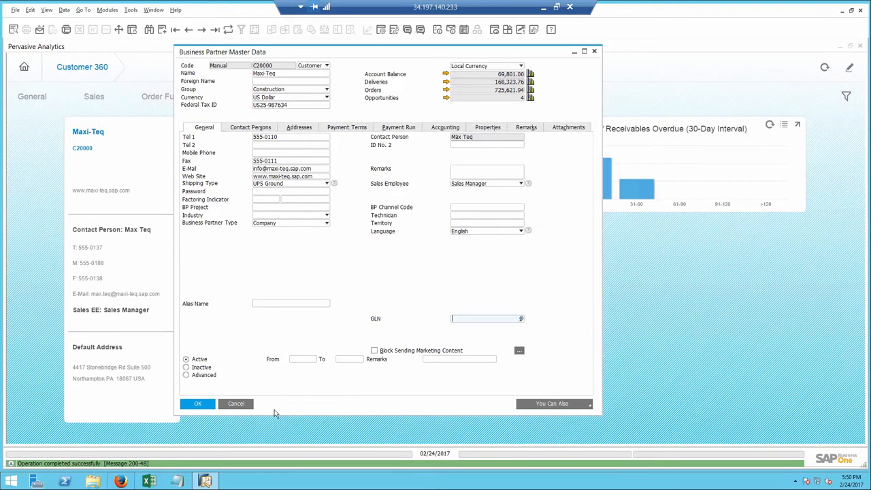
left_click(238, 406)
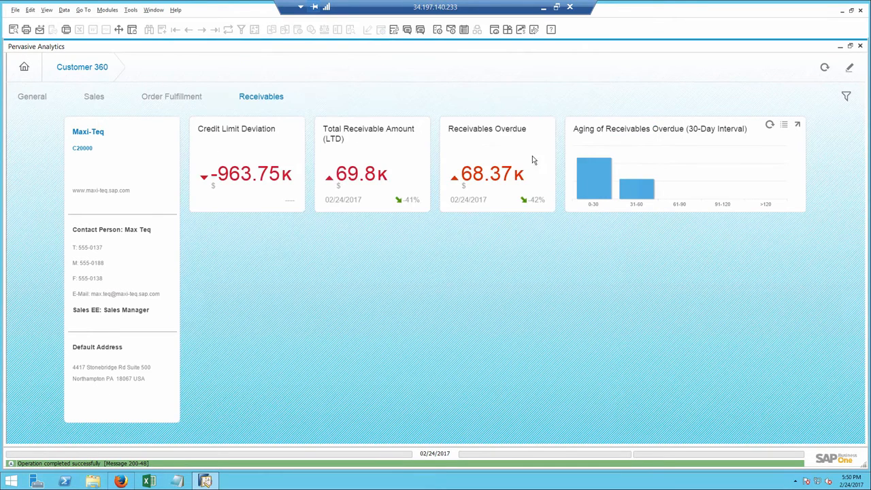
left_click(860, 46)
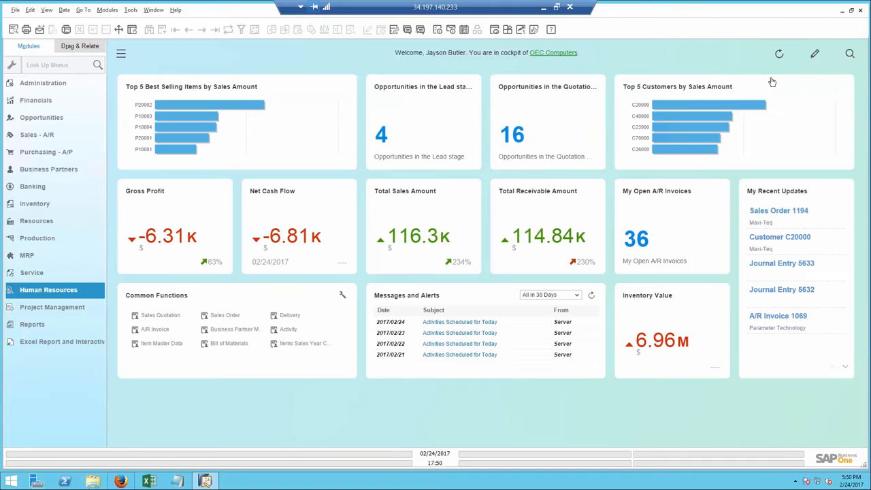
Open the sales order form from Sales - A/R and browse back to the newly added Maxi-Teq order
left_click(41, 135)
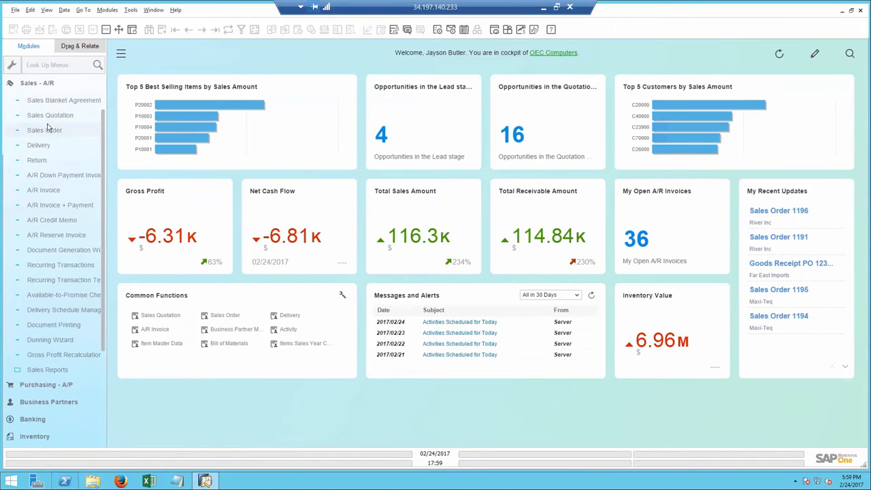
left_click(46, 130)
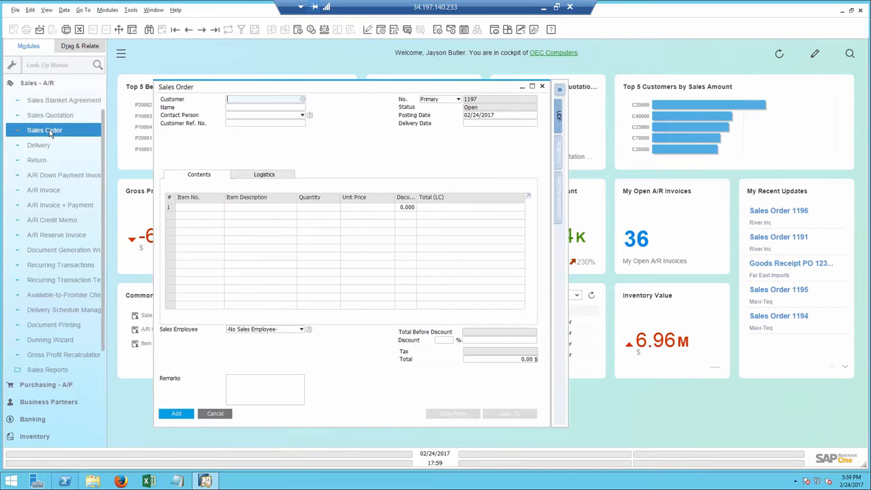
left_click(189, 34)
left_click(188, 35)
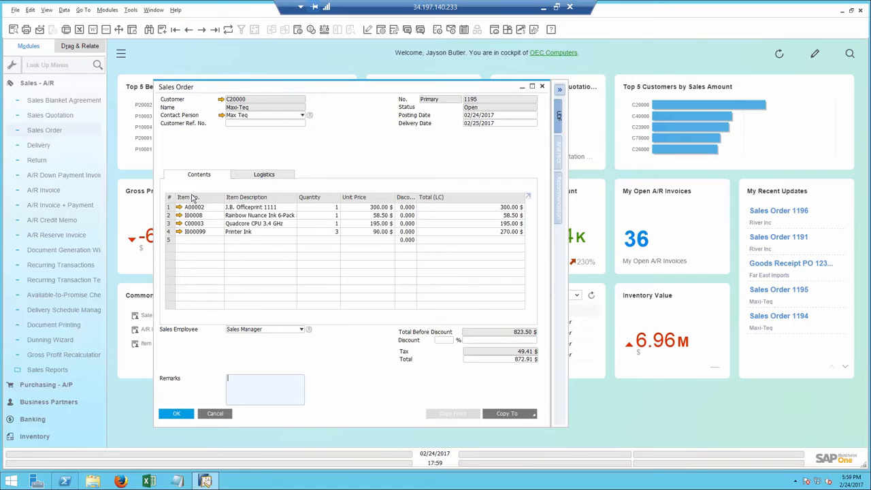
Open Delivery Schedule Management for the Printer Ink line and expand the scheduled deliveries of the Maxi-Teq and River Inc orders
left_click(168, 232)
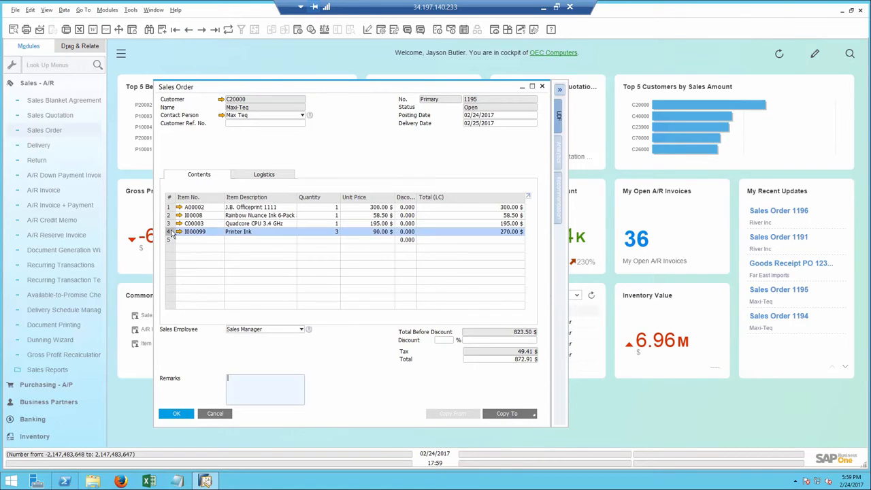
right_click(172, 233)
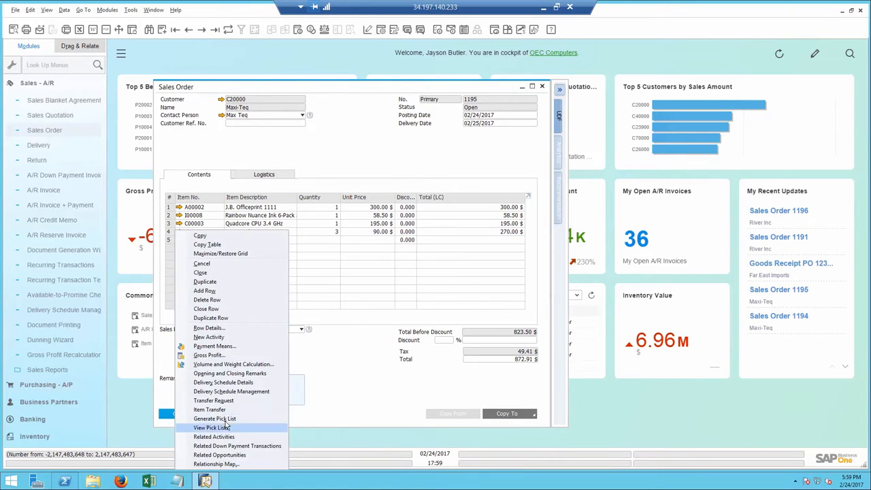
left_click(223, 393)
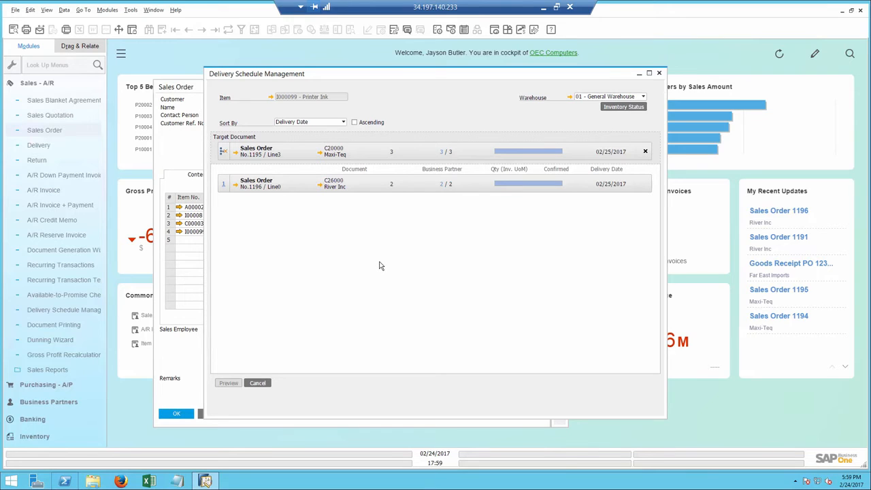
left_click(442, 184)
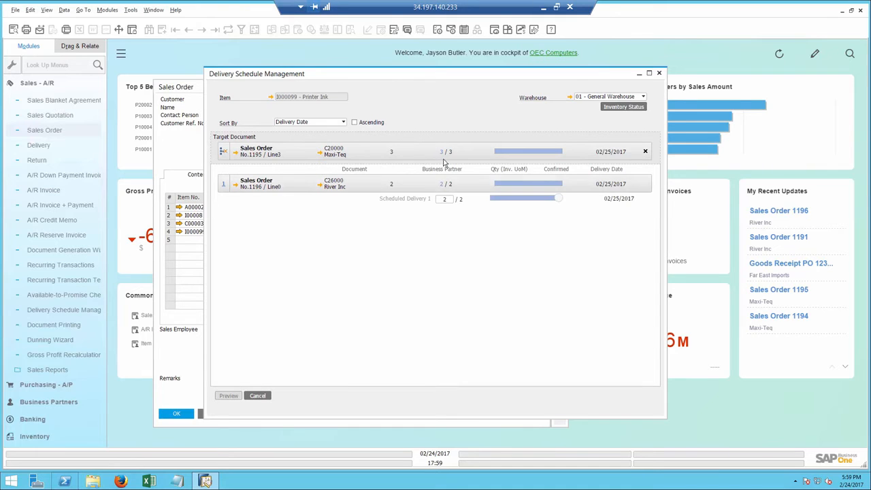
left_click(444, 153)
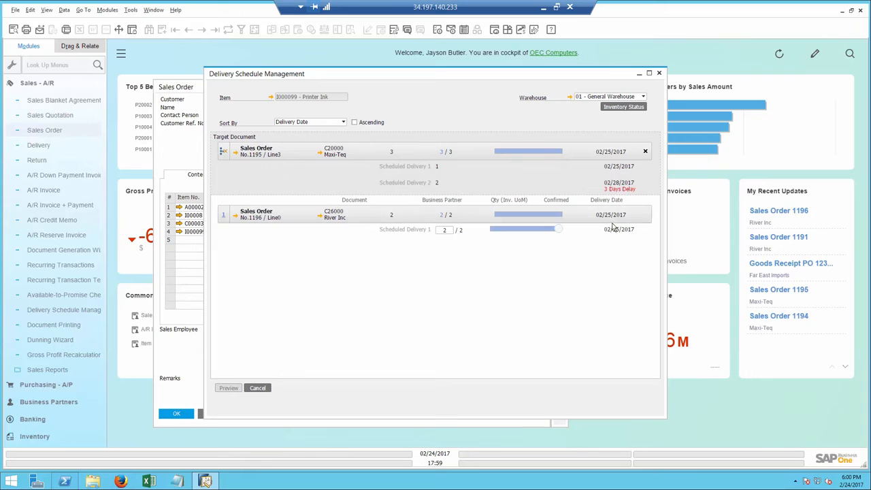
Reduce River Inc's scheduled Printer Ink delivery in favour of Maxi-Teq, preview and confirm the rescheduling, and close the sales order
left_click_drag(556, 235, 504, 233)
left_click(229, 388)
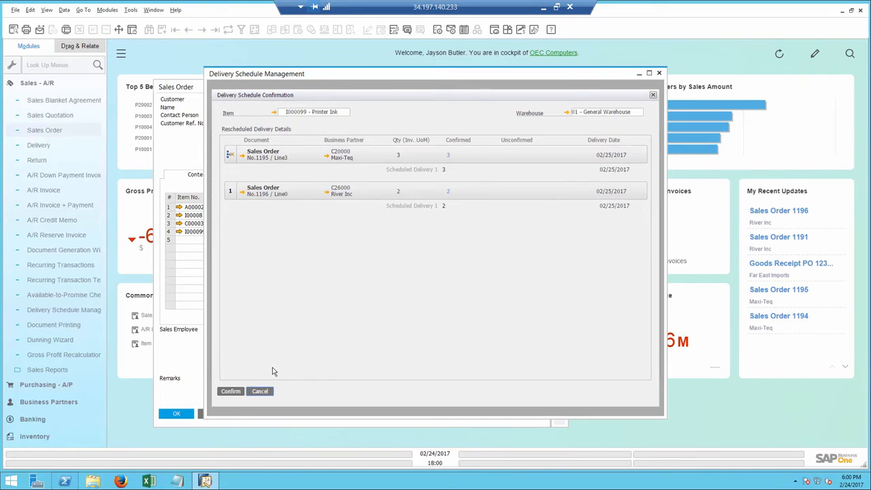
left_click(231, 392)
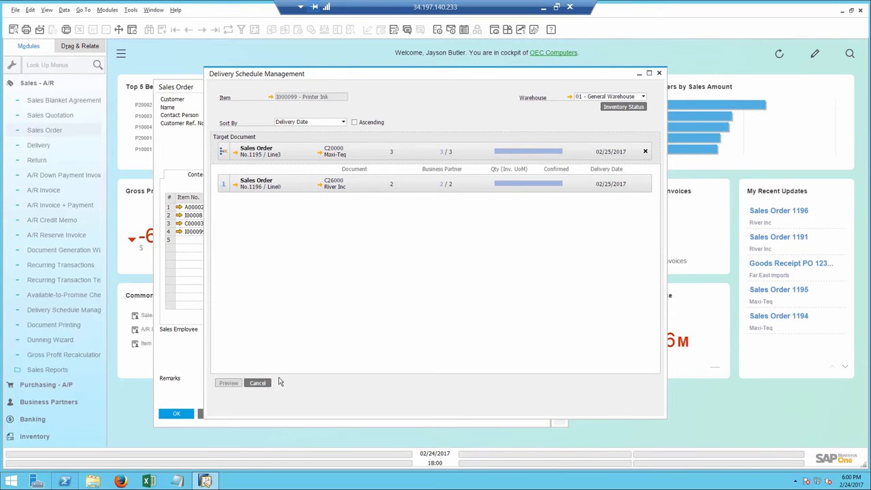
left_click(258, 384)
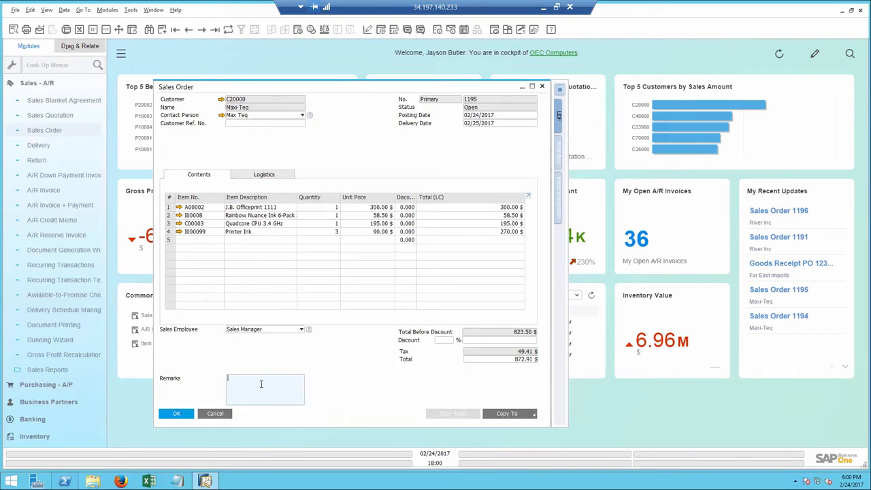
left_click(177, 417)
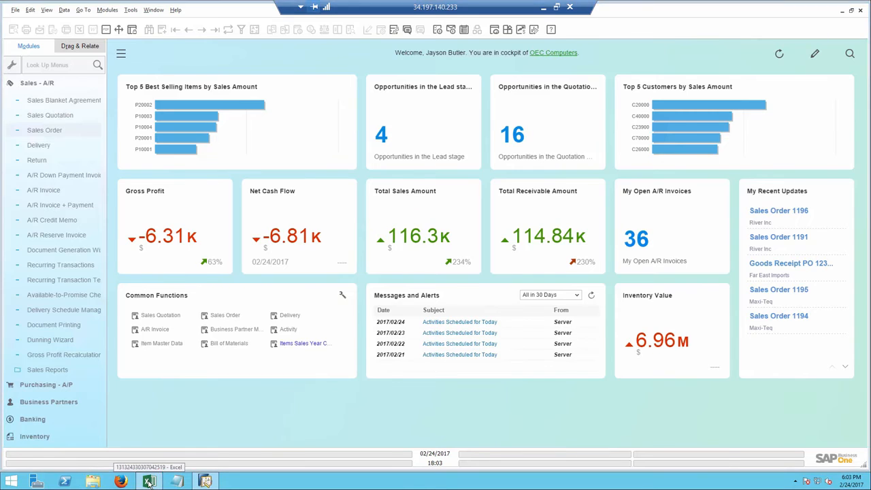
Switch to Excel, examine the Items Sales Year Comparison report for 2016 and 2017, and close the workbook
left_click(149, 482)
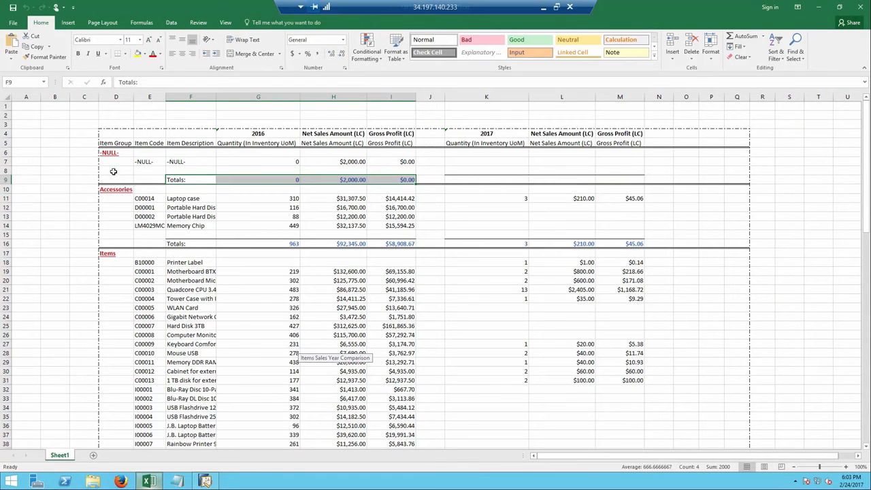
left_click(476, 134)
left_click(264, 135)
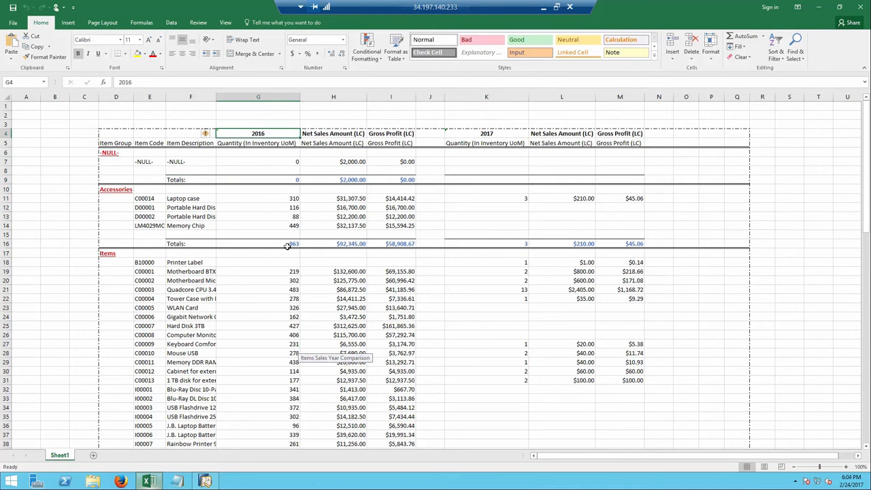
scroll(288, 283, "down", 14)
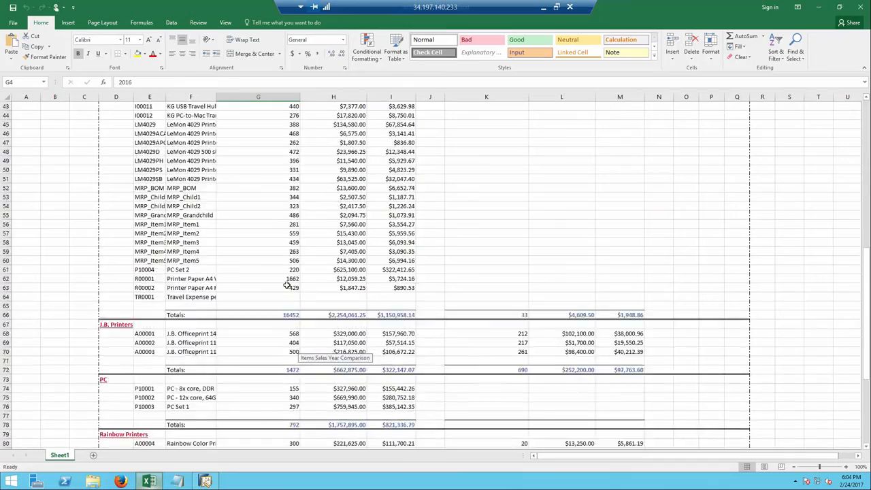
scroll(287, 284, "down", 11)
scroll(287, 285, "up", 19)
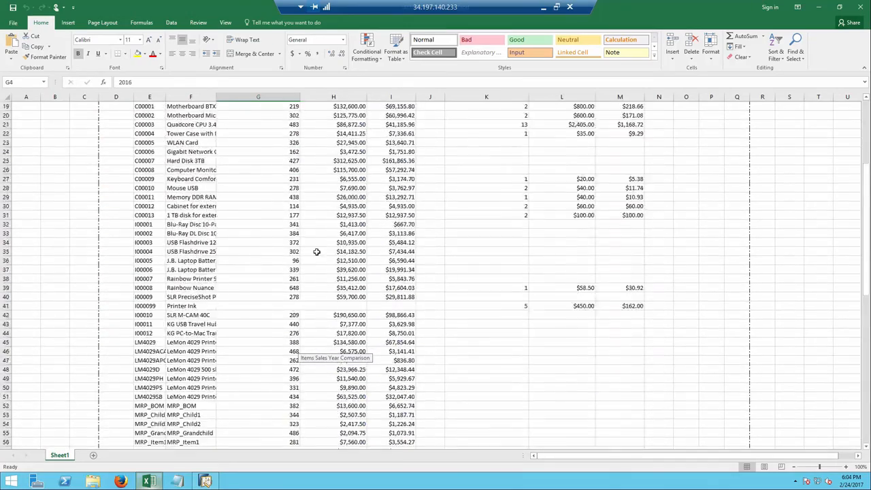
scroll(316, 252, "up", 6)
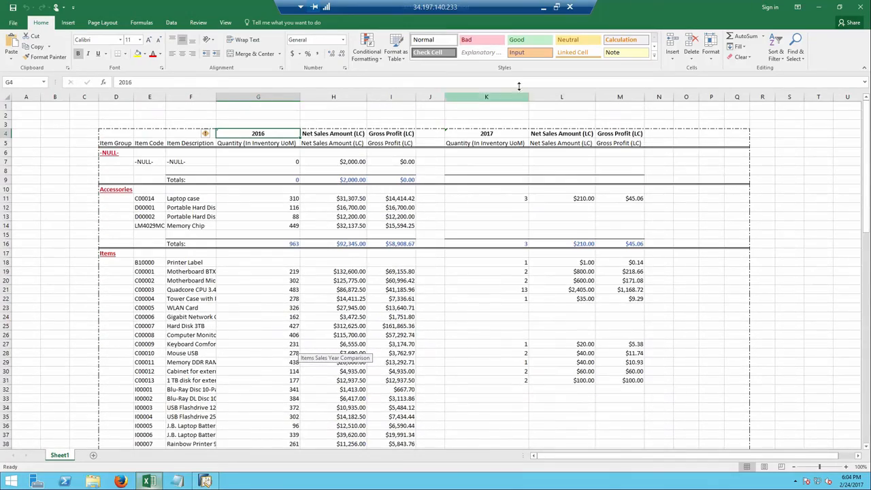
left_click(860, 11)
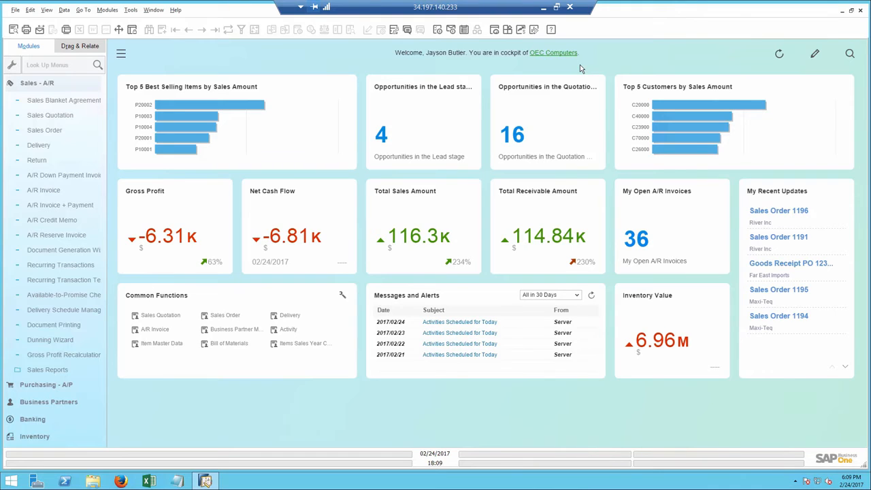
Search the company data for the contact's first name and narrow the results to closed Sales A/R Invoices
left_click(850, 54)
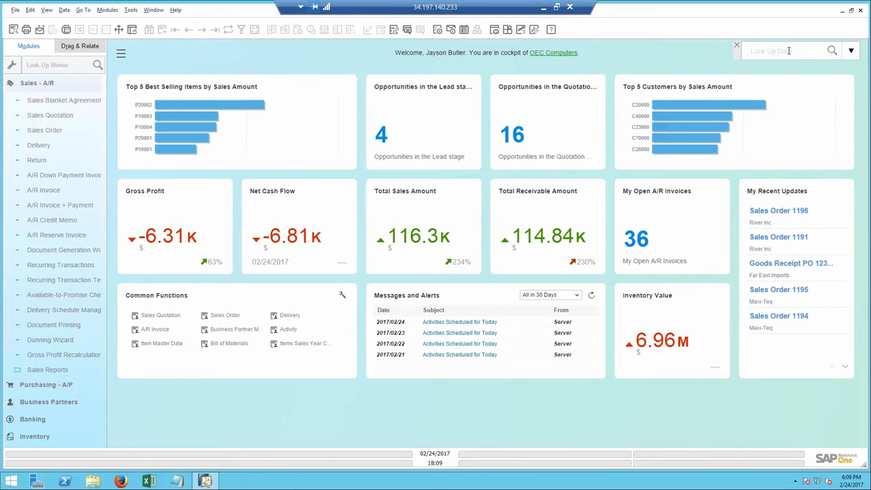
type("C")
type("ewis")
key("Return")
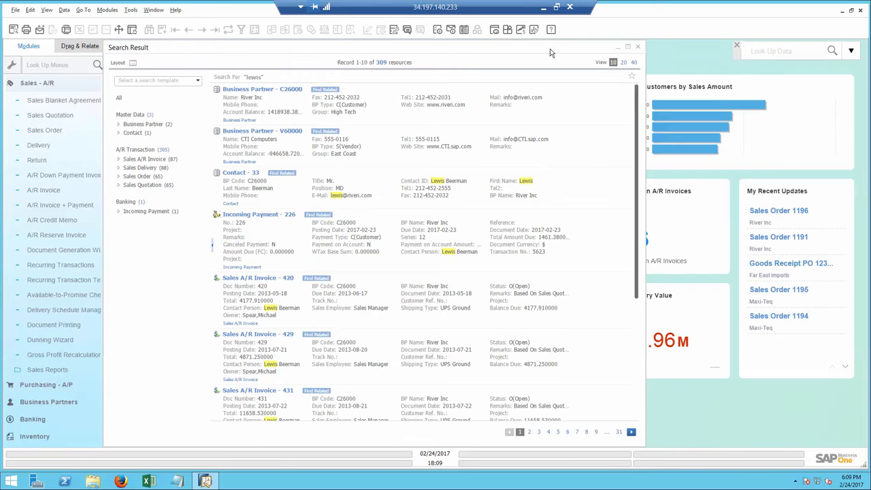
left_click(157, 160)
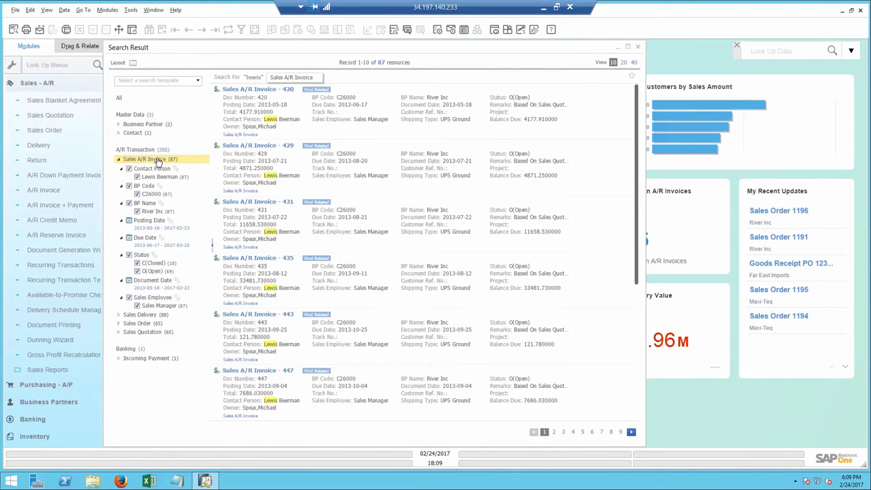
left_click(138, 271)
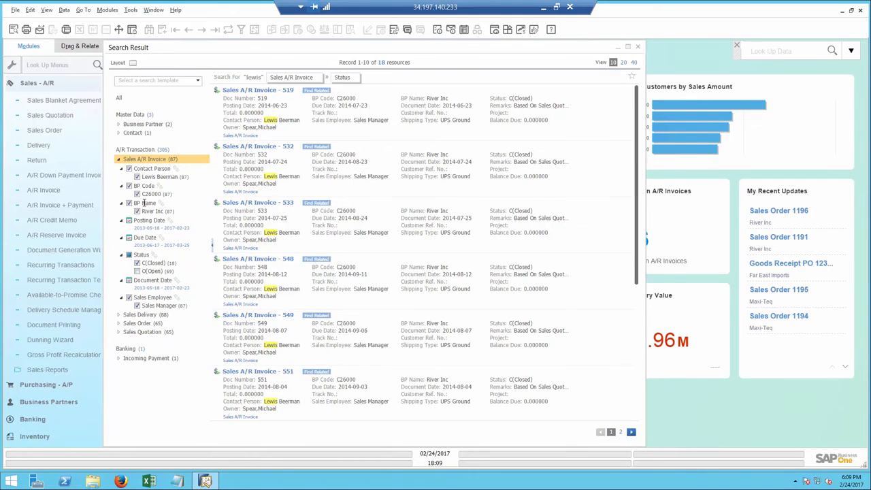
Filter the closed Sales A/R Invoices to posting dates from 2017-01-01 to 2017-02-23
left_click(147, 228)
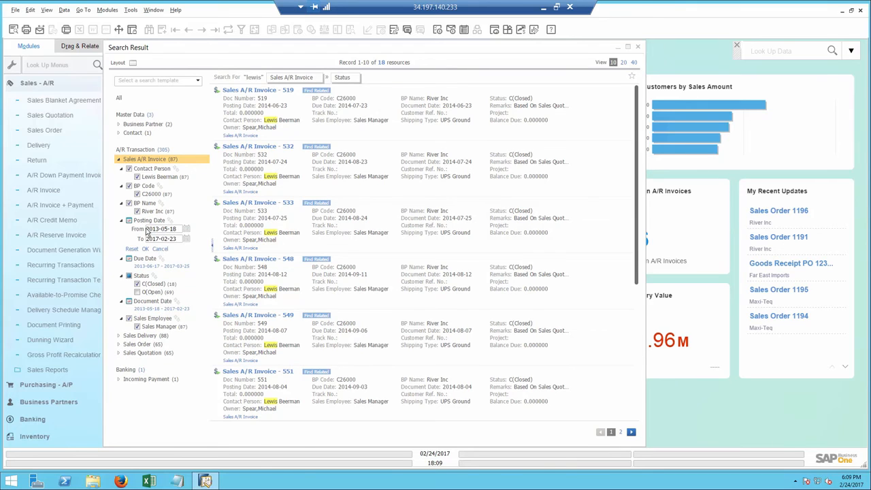
left_click(186, 229)
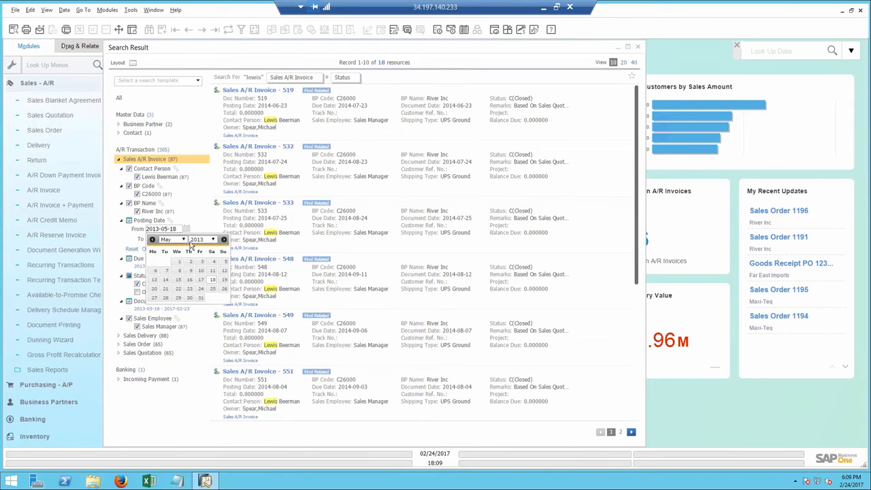
left_click(213, 240)
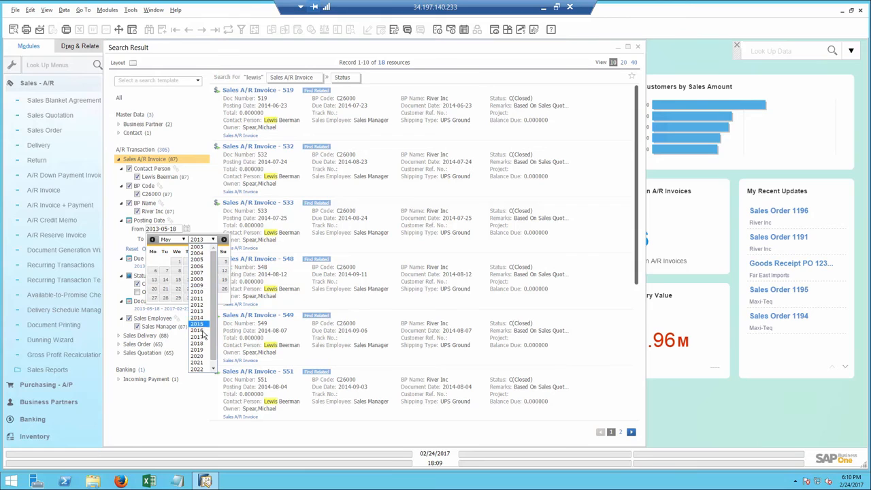
left_click(199, 336)
left_click(183, 240)
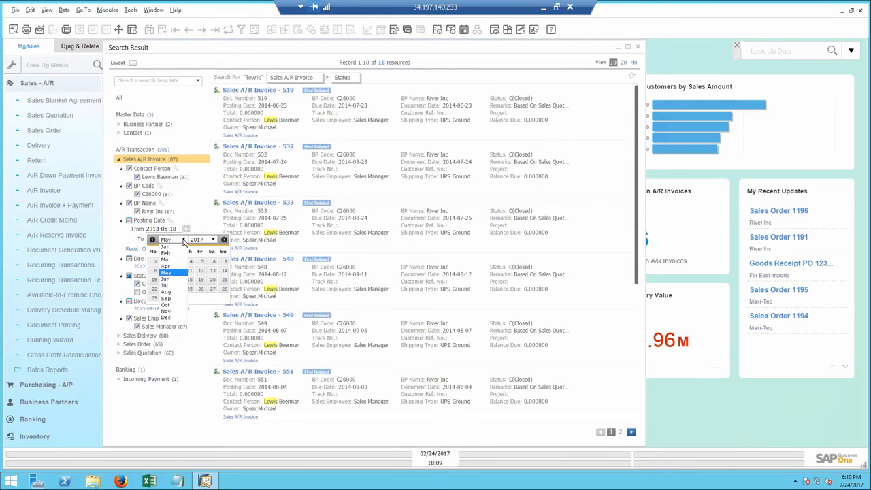
left_click(174, 253)
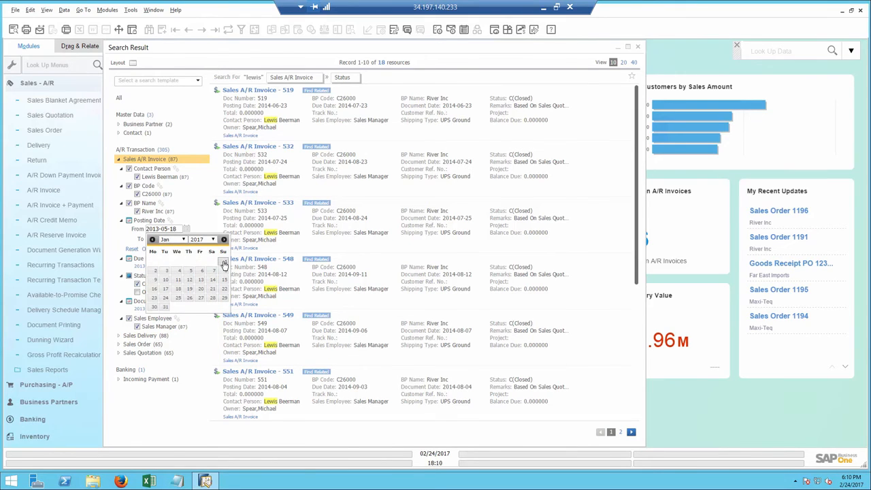
left_click(189, 289)
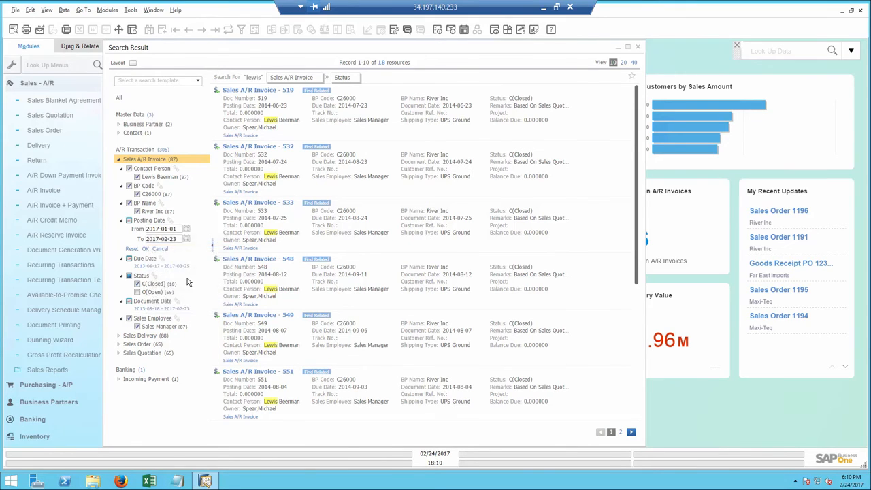
left_click(146, 250)
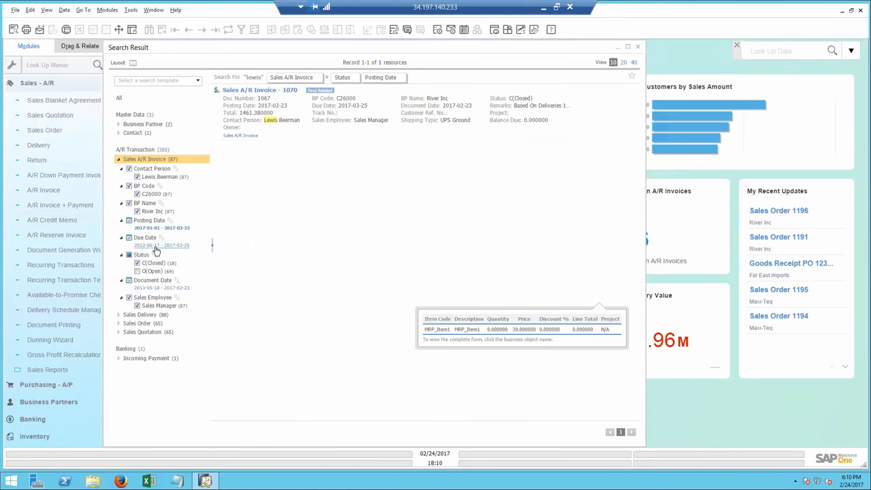
Find the objects related to the filtered invoice, browse its items, deliveries and sales orders, and explore the River Inc business partner's related records
mouse_move(328, 97)
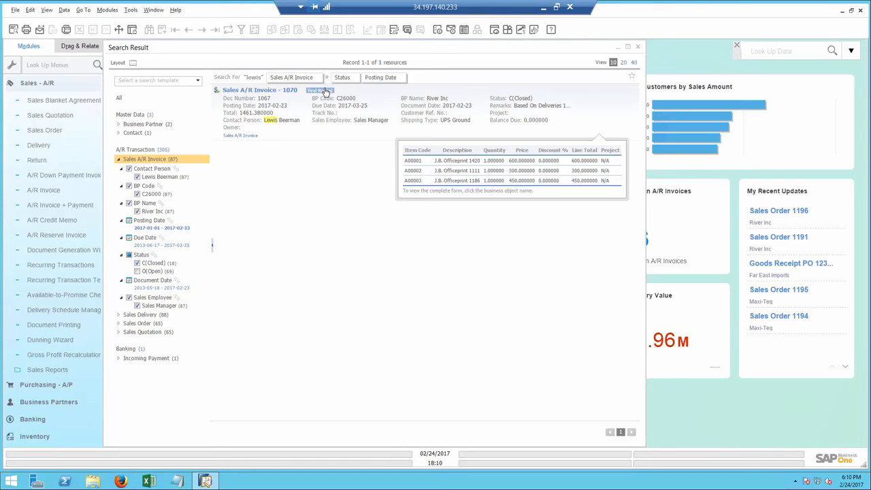
left_click(326, 94)
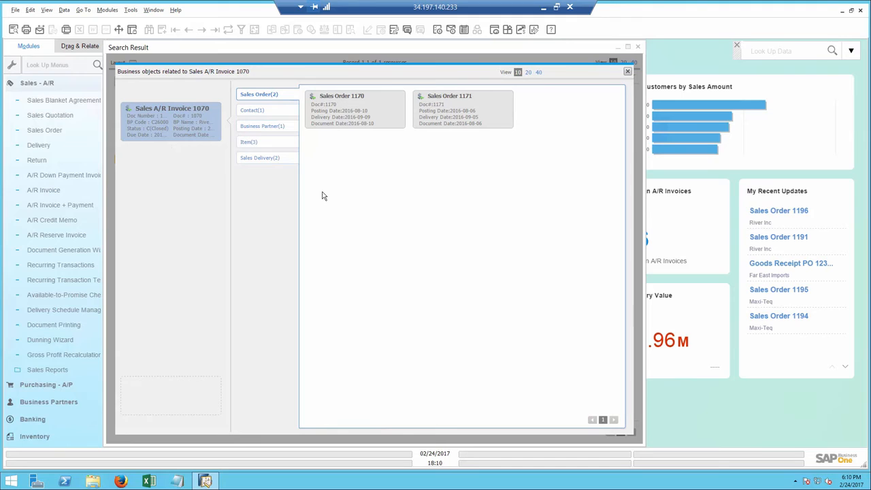
left_click(253, 143)
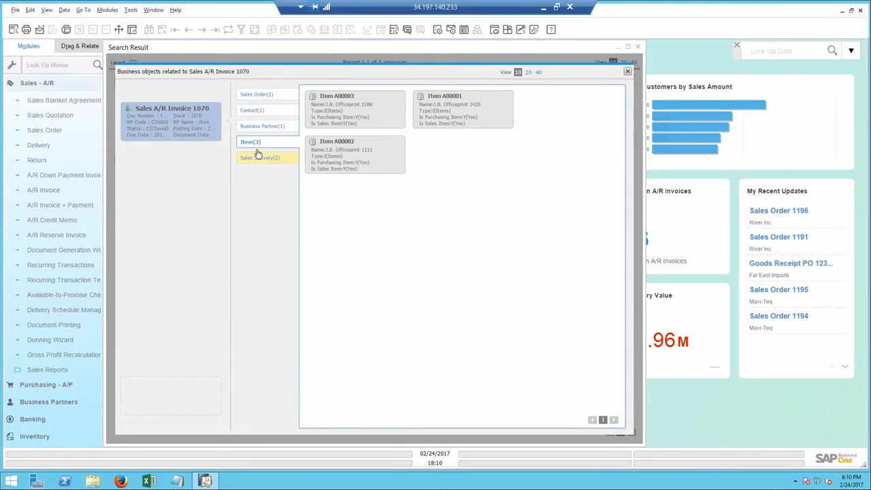
left_click(258, 157)
left_click(258, 94)
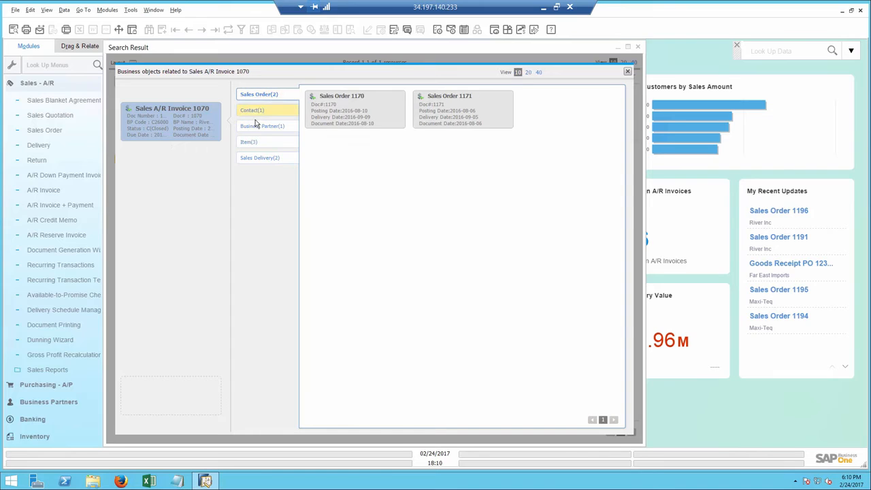
left_click(257, 127)
double_click(336, 116)
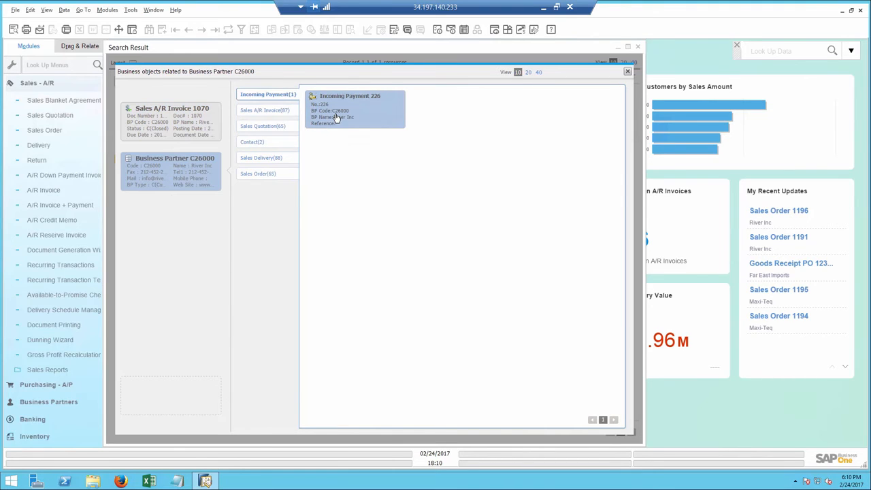
Open the River Inc A/R invoice, display its relationship map, and open the linked incoming payment
double_click(182, 114)
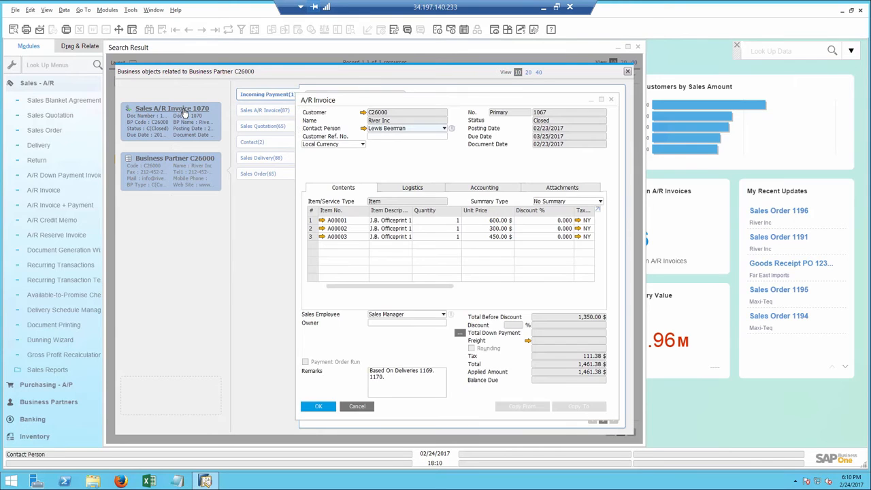
right_click(408, 157)
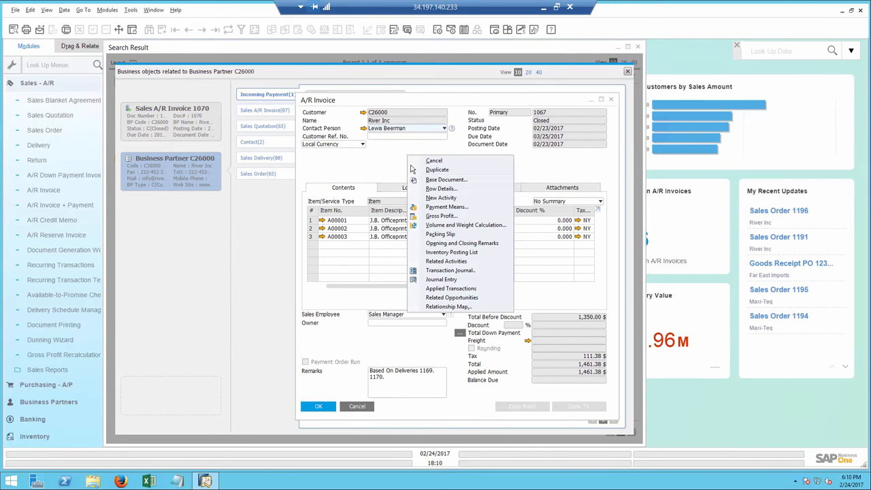
left_click(447, 306)
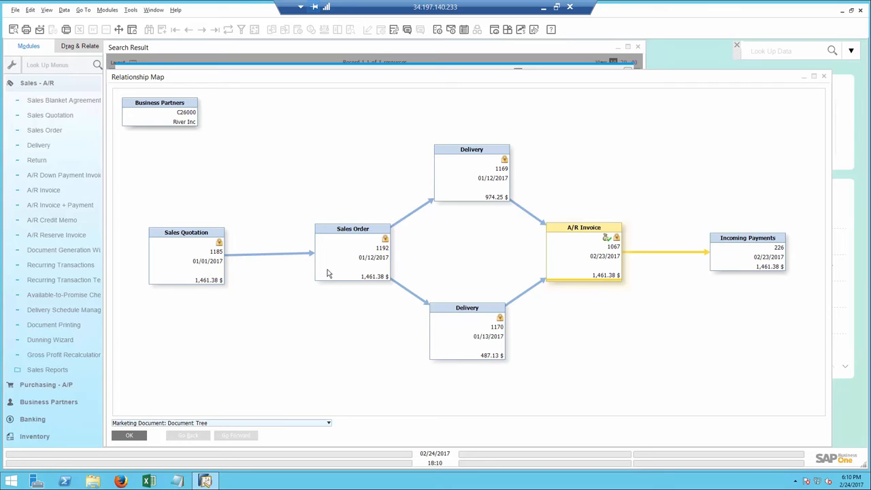
double_click(746, 258)
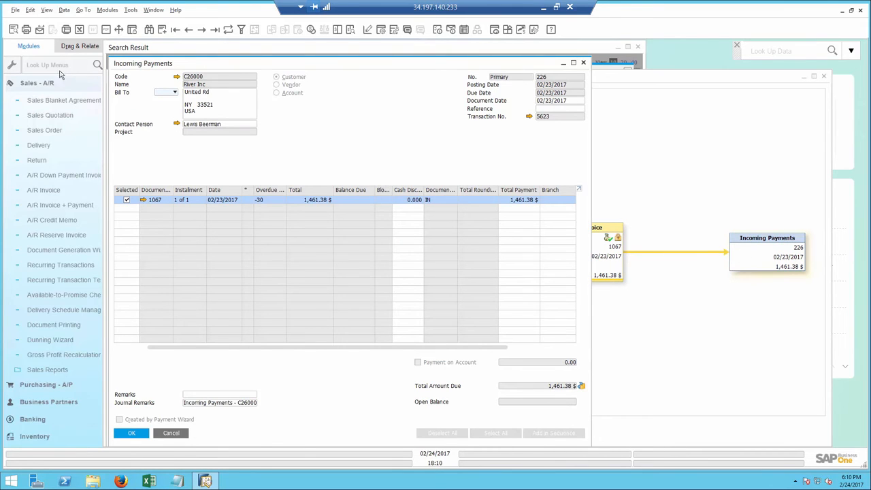
Start an e-mail of the incoming payment with an edited report attached, and close all open windows without sending it
left_click(39, 30)
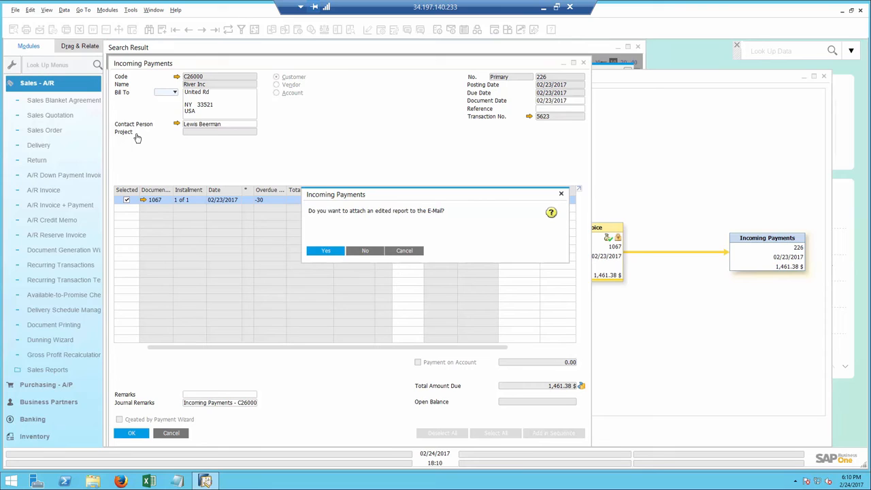
left_click(326, 251)
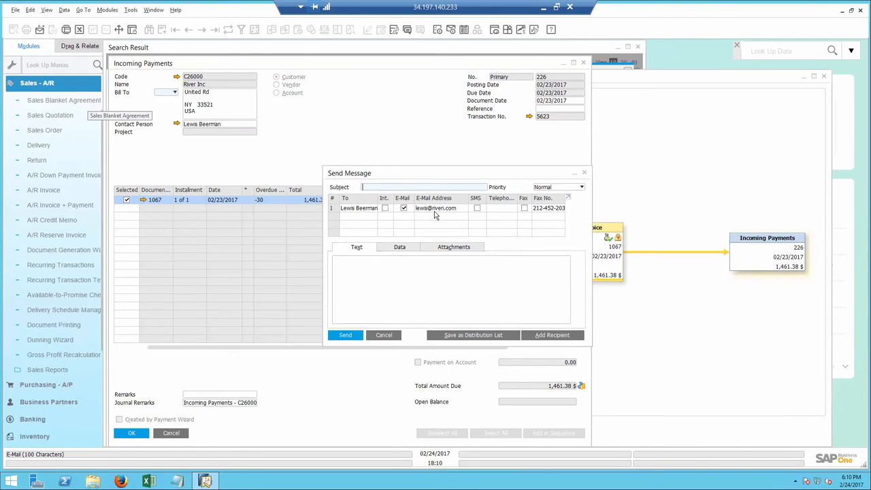
left_click(153, 9)
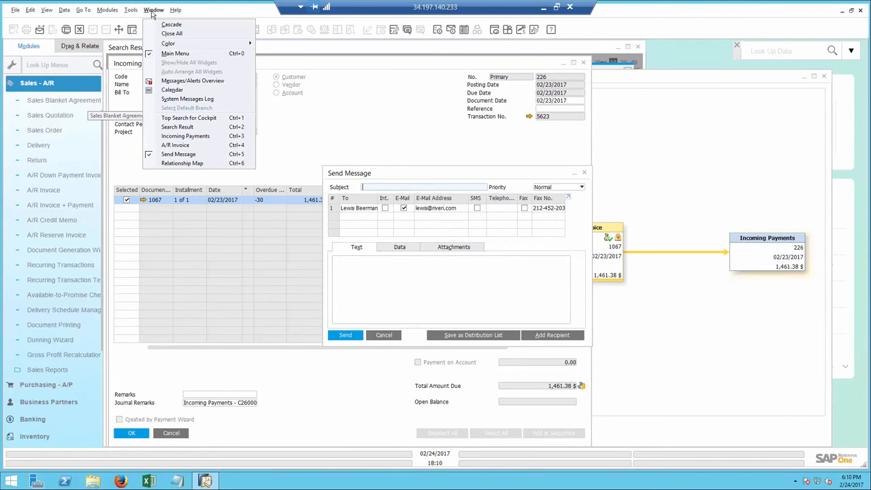
left_click(168, 33)
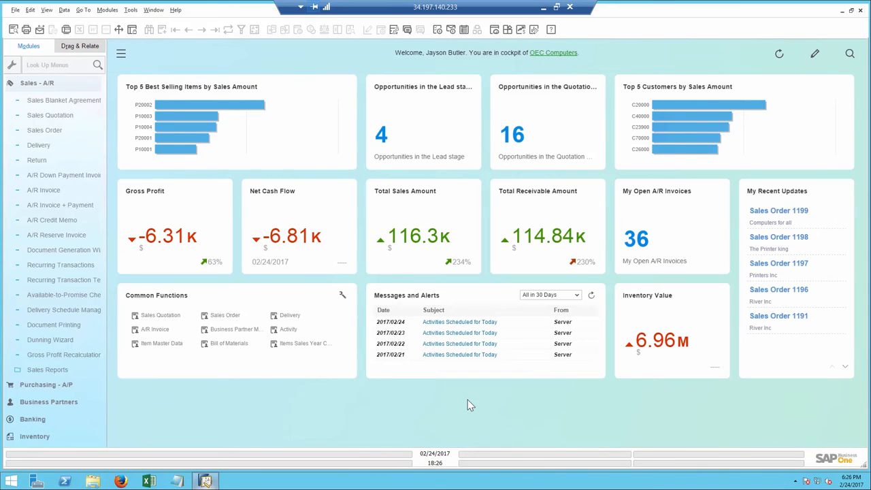
Collapse the Sales - A/R module, open the Cash Flow Forecast, and extend its period to 08/29/2017
left_click(68, 83)
left_click(61, 152)
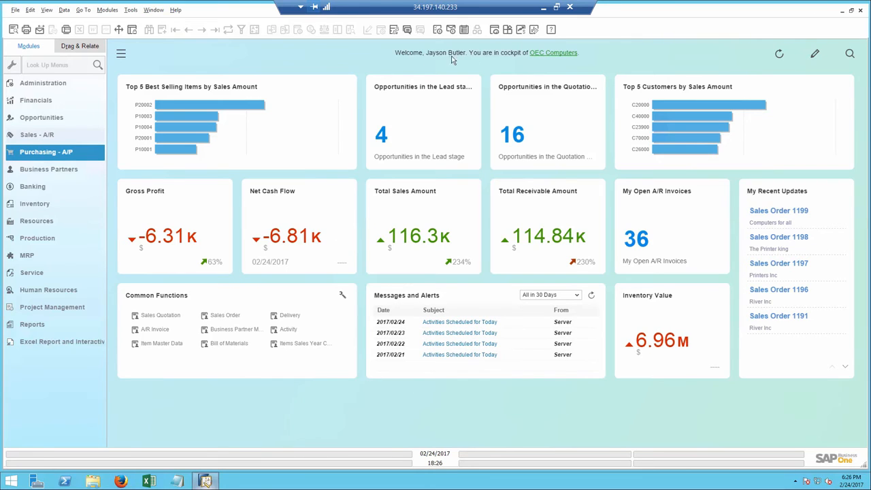
left_click(520, 30)
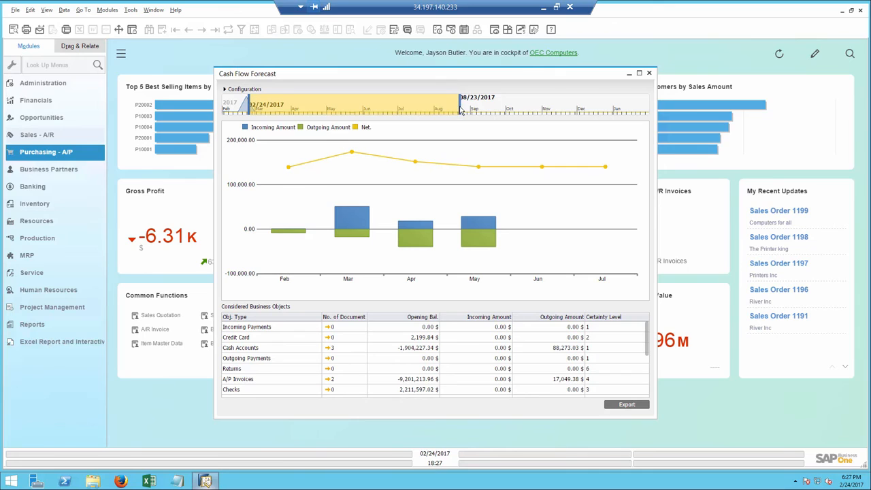
left_click_drag(461, 110, 468, 111)
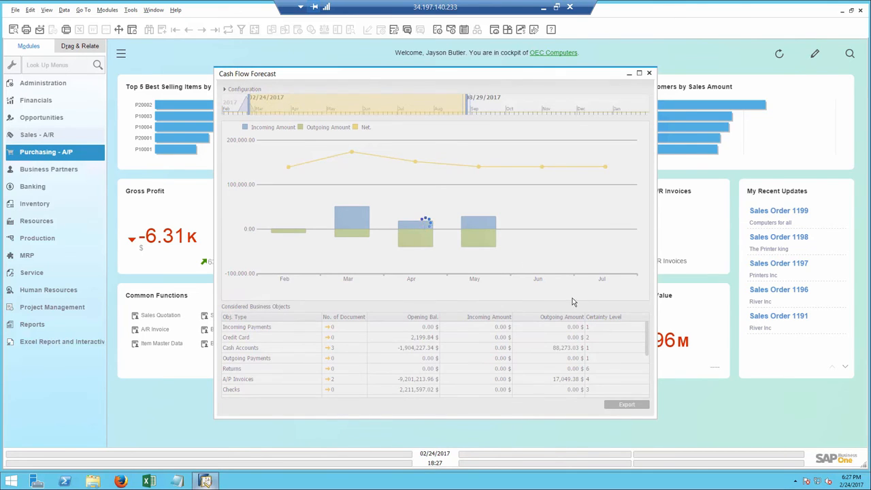
Review the forecast's considered business objects and the document details behind the March amounts
left_click_drag(649, 336, 651, 383)
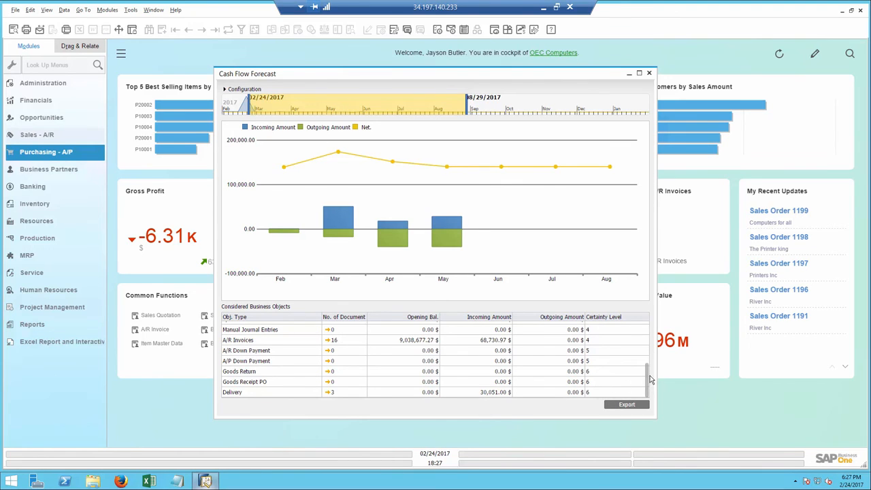
left_click_drag(649, 380, 648, 335)
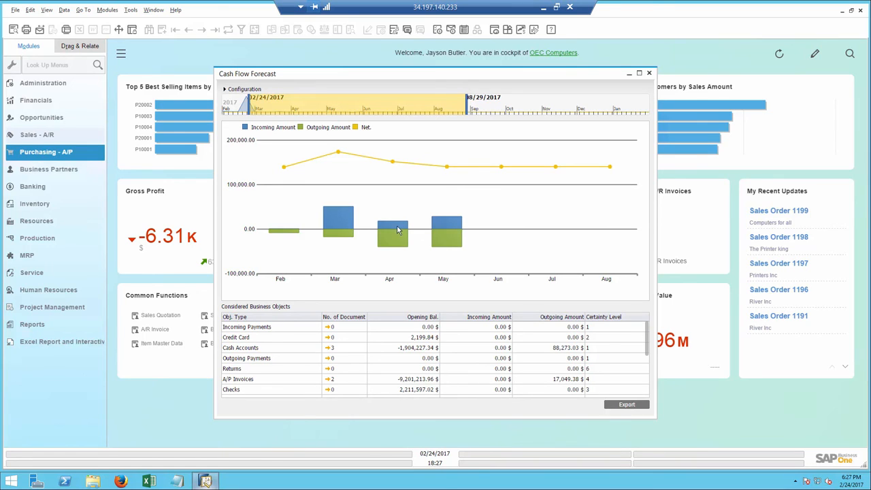
double_click(331, 218)
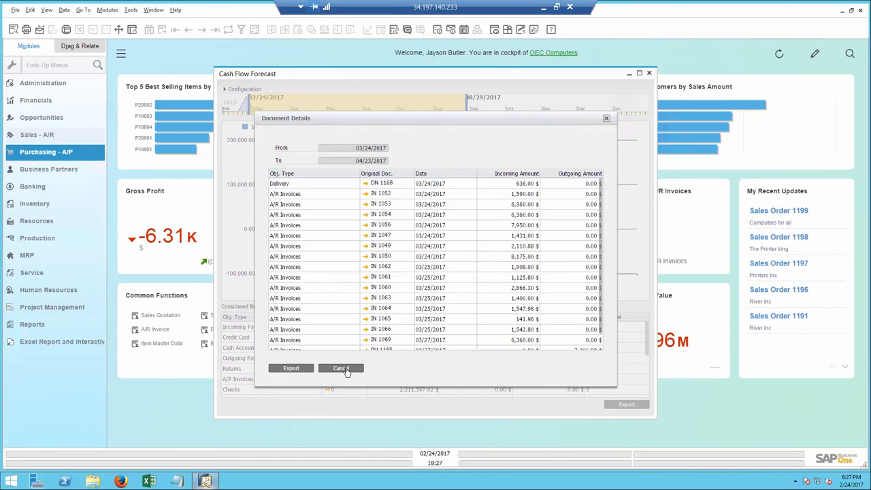
left_click(343, 369)
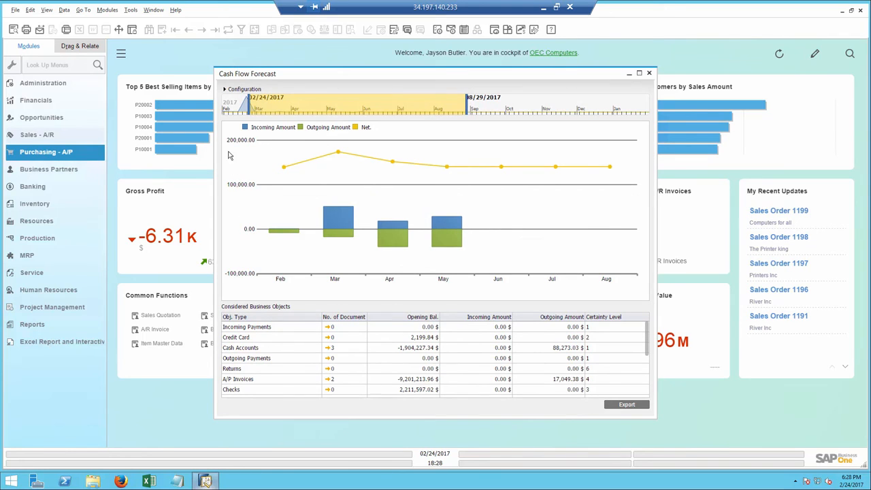
Lower the forecast's certainty level fully to Low, review the June document details, and close the forecast
left_click(225, 90)
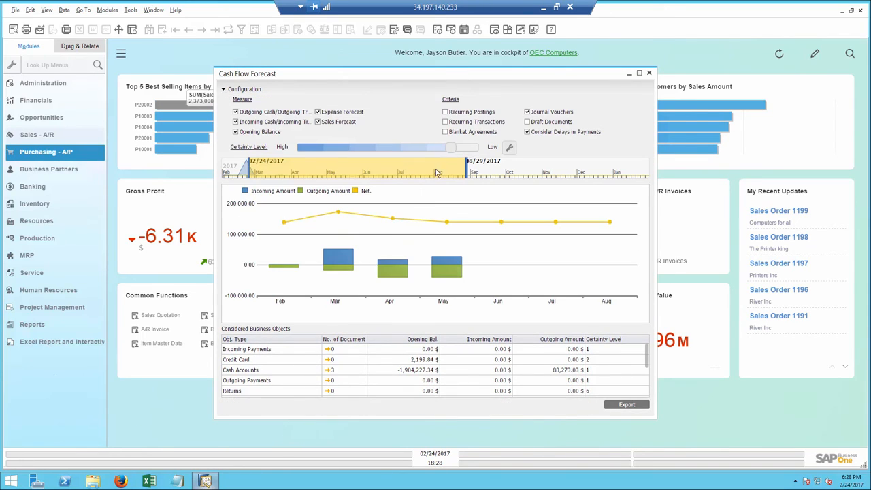
left_click(468, 149)
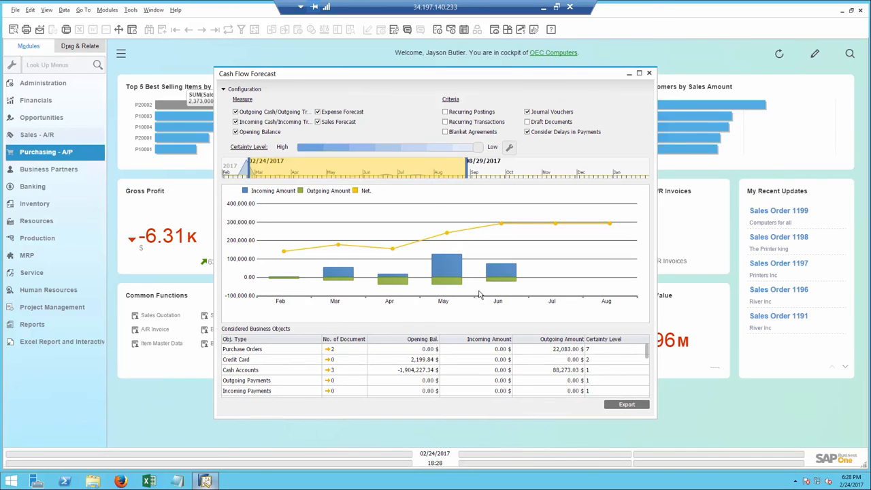
double_click(495, 275)
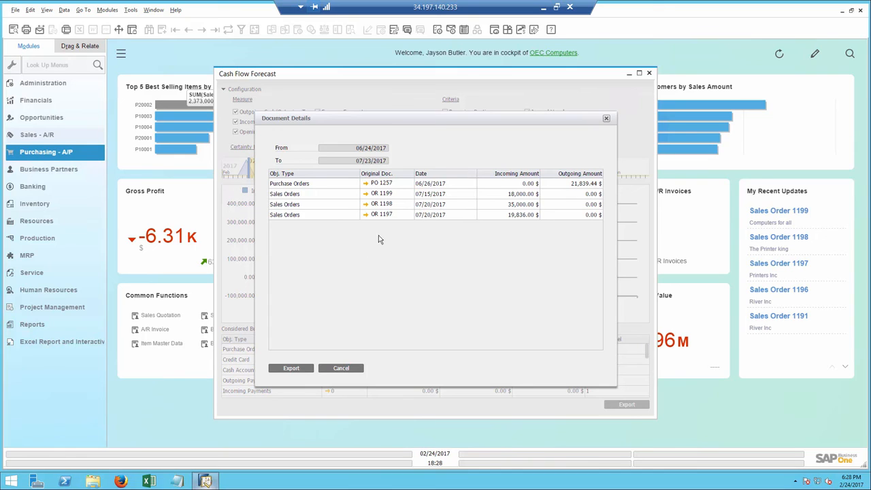
left_click(341, 369)
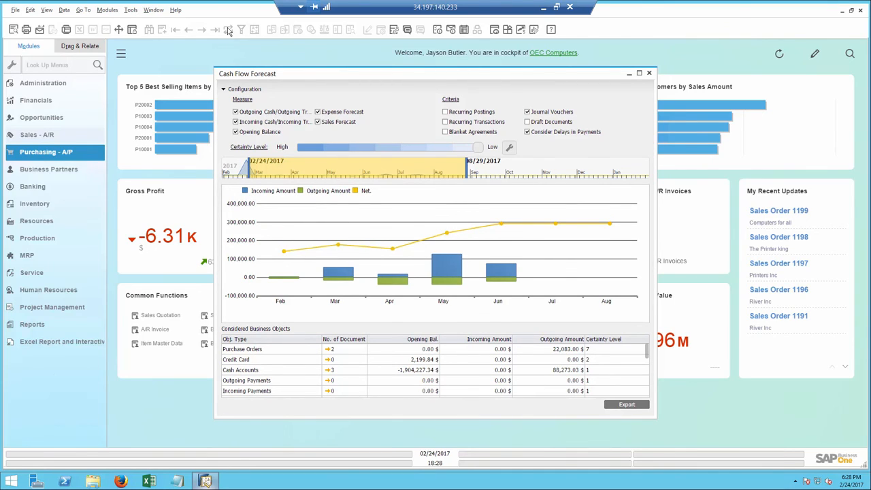
left_click(648, 74)
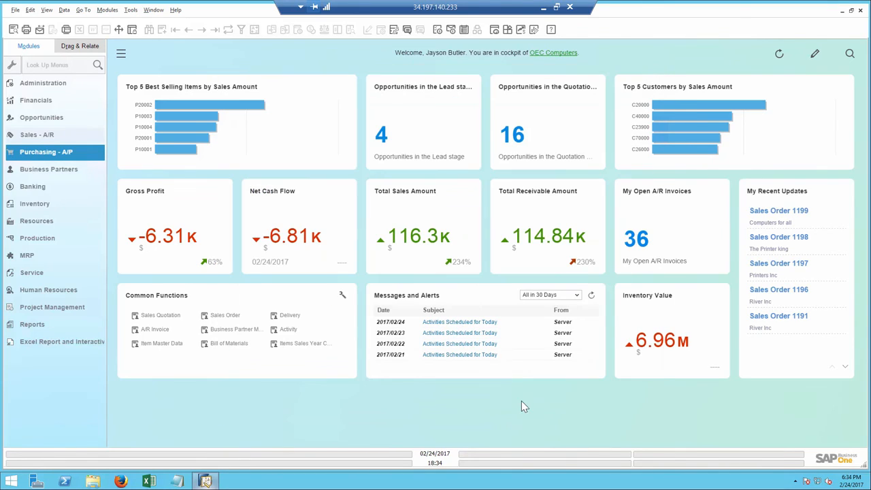